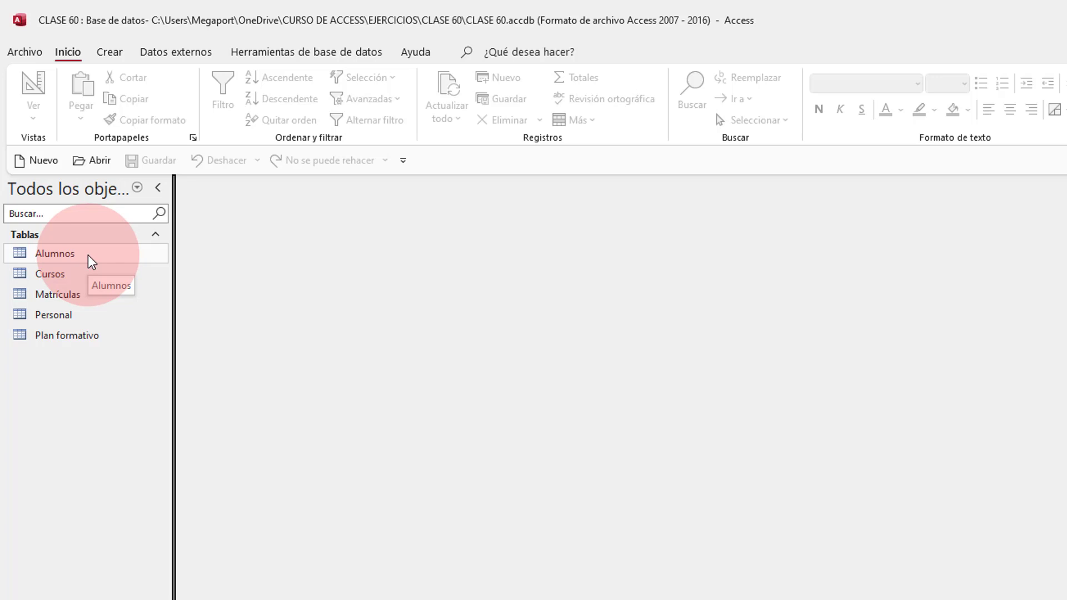
# Step: Select the Alumnos table in the Navigation Pane and show the Crear commands
pyautogui.click(88, 255)
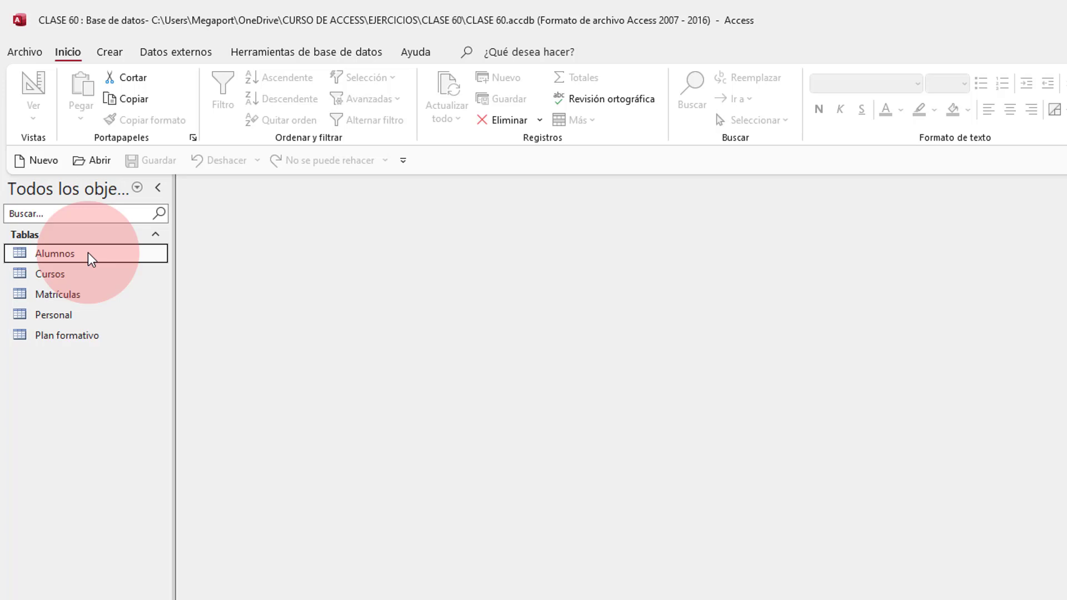
pyautogui.click(102, 52)
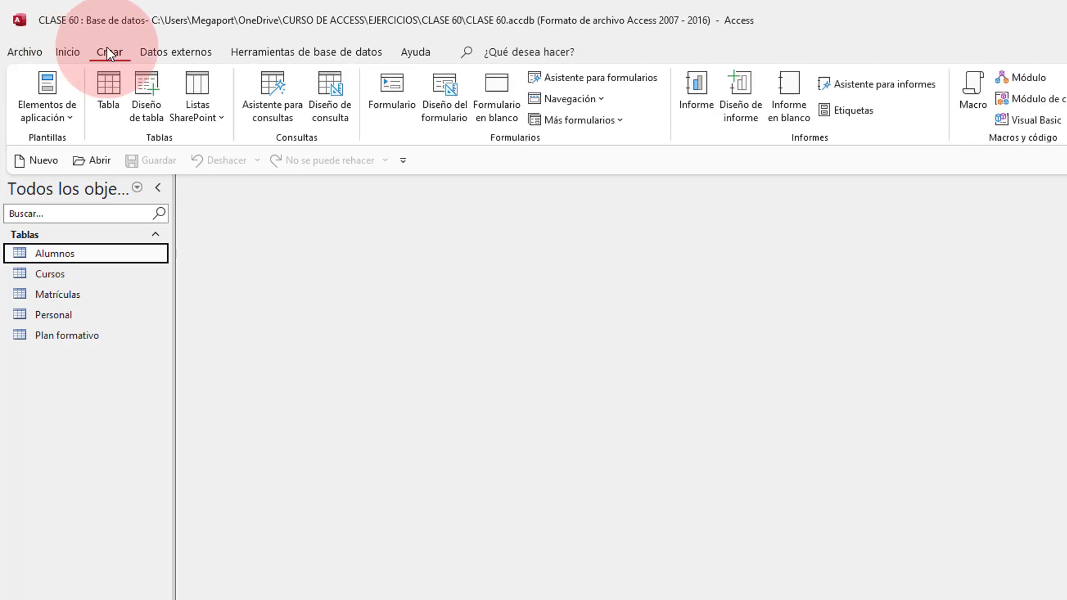
# Step: Build an Alumnos form with the Form Wizard, including all five fields from DNI to FECHA DE NACIMIENTO
pyautogui.click(605, 82)
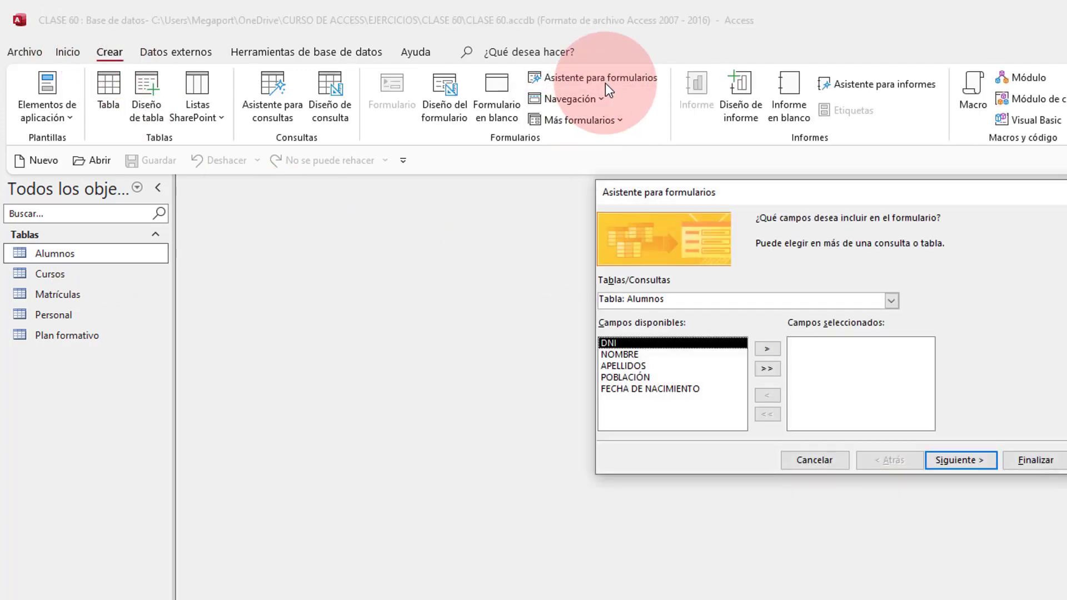
pyautogui.click(766, 368)
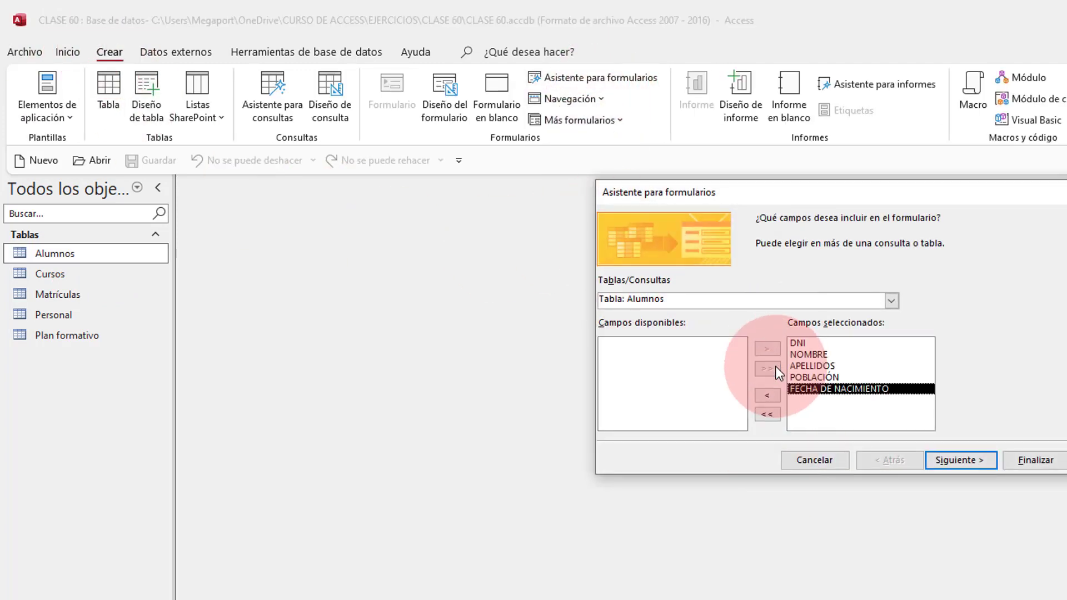
pyautogui.click(927, 458)
pyautogui.click(952, 461)
pyautogui.click(1032, 462)
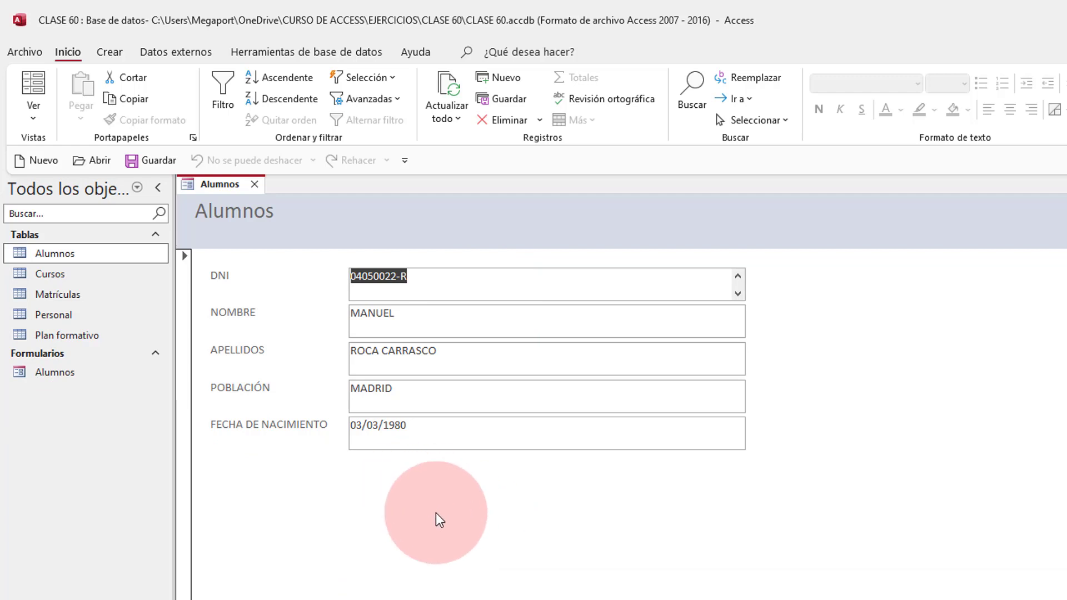
pyautogui.click(33, 114)
# Step: Switch the Alumnos form to Design view and enlarge the Detalle area, widening it to about 24 cm
pyautogui.click(79, 226)
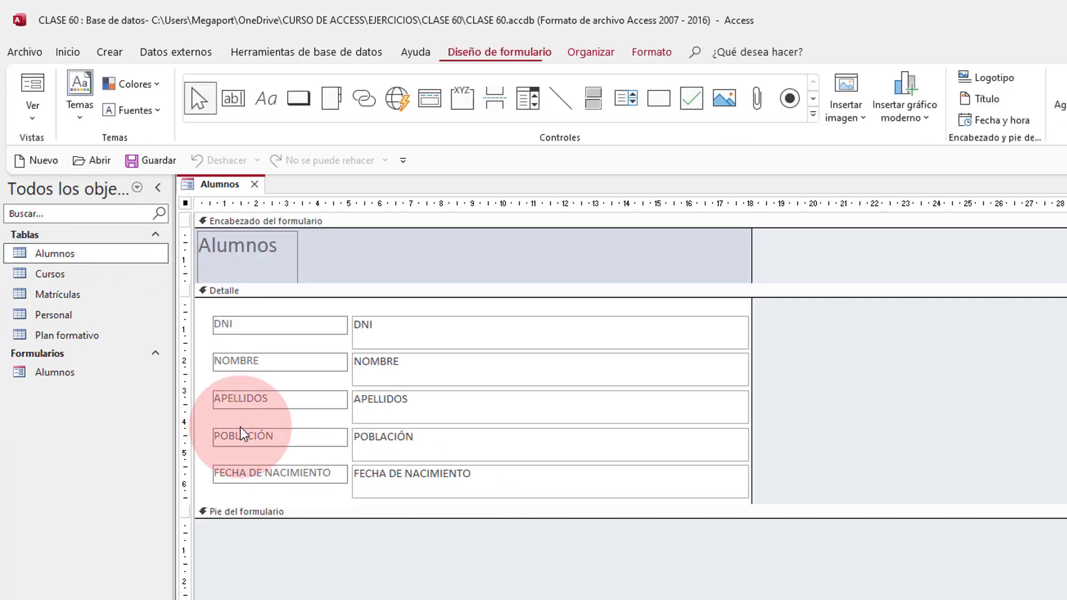
pyautogui.moveTo(838, 503); pyautogui.dragTo(808, 582)
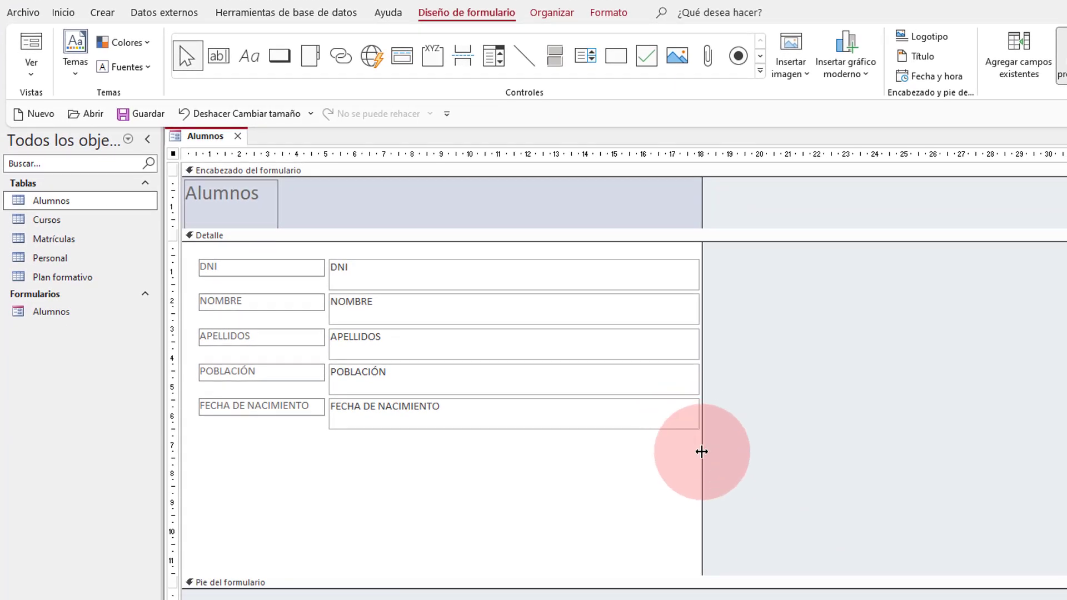
pyautogui.moveTo(701, 451); pyautogui.dragTo(886, 457)
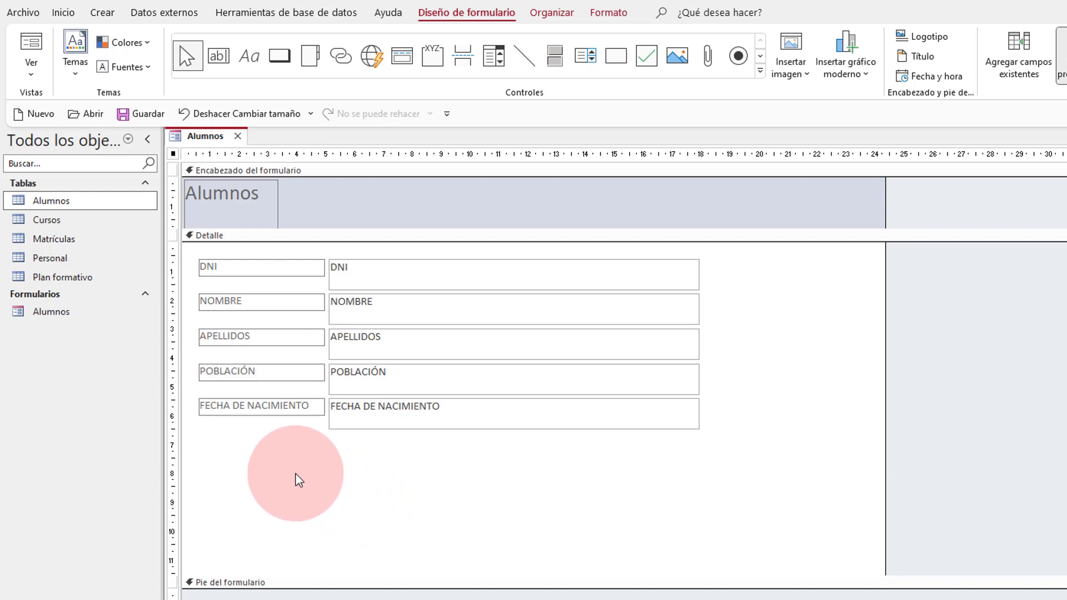
# Step: Place an unbound text box below the fields and change its label caption to 'Edad'
pyautogui.click(222, 66)
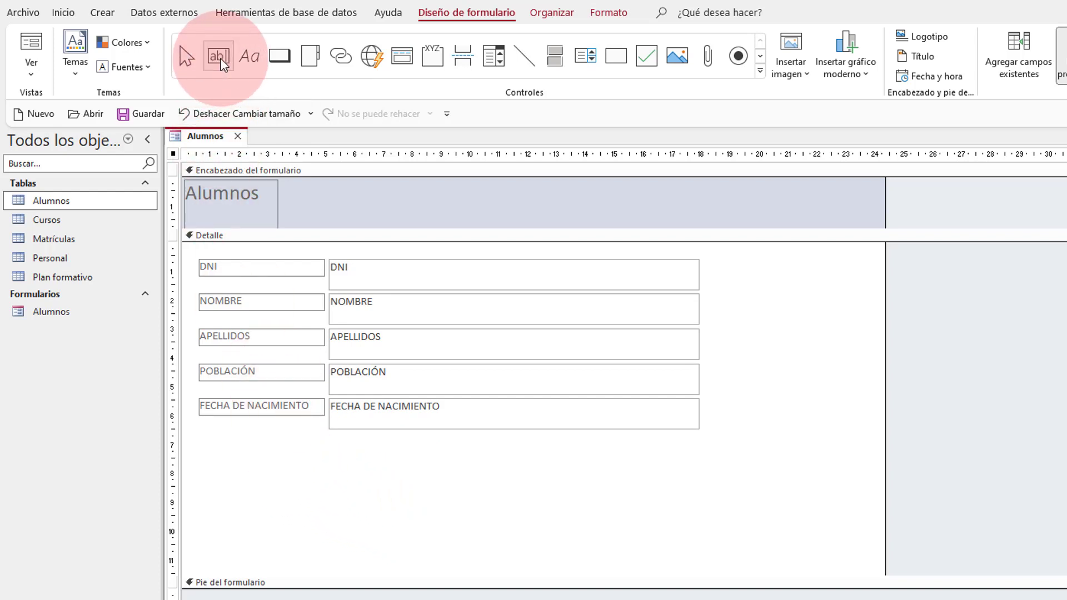
pyautogui.click(335, 459)
pyautogui.click(290, 467)
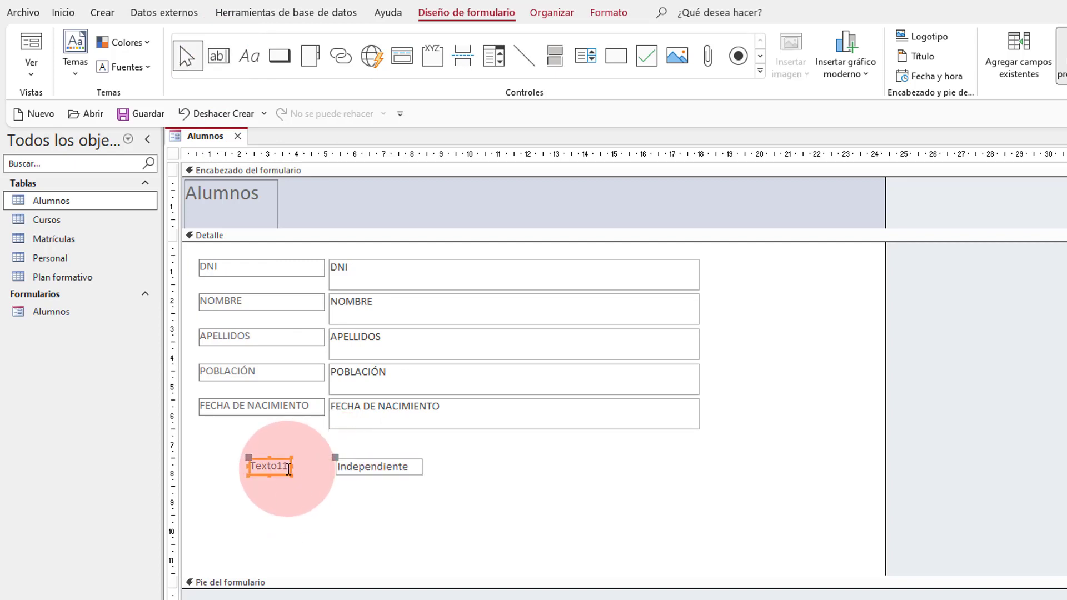
pyautogui.click(292, 467)
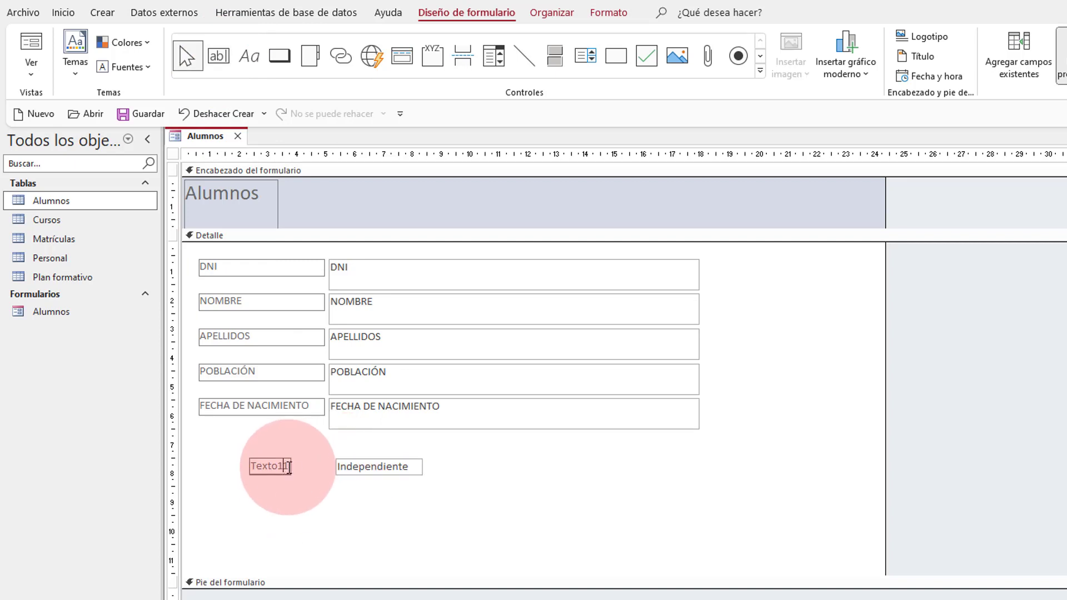
pyautogui.press('BackSpace')
pyautogui.press('BackSpace')
pyautogui.press('BackSpace')
pyautogui.press('BackSpace')
pyautogui.press('BackSpace')
pyautogui.press('BackSpace')
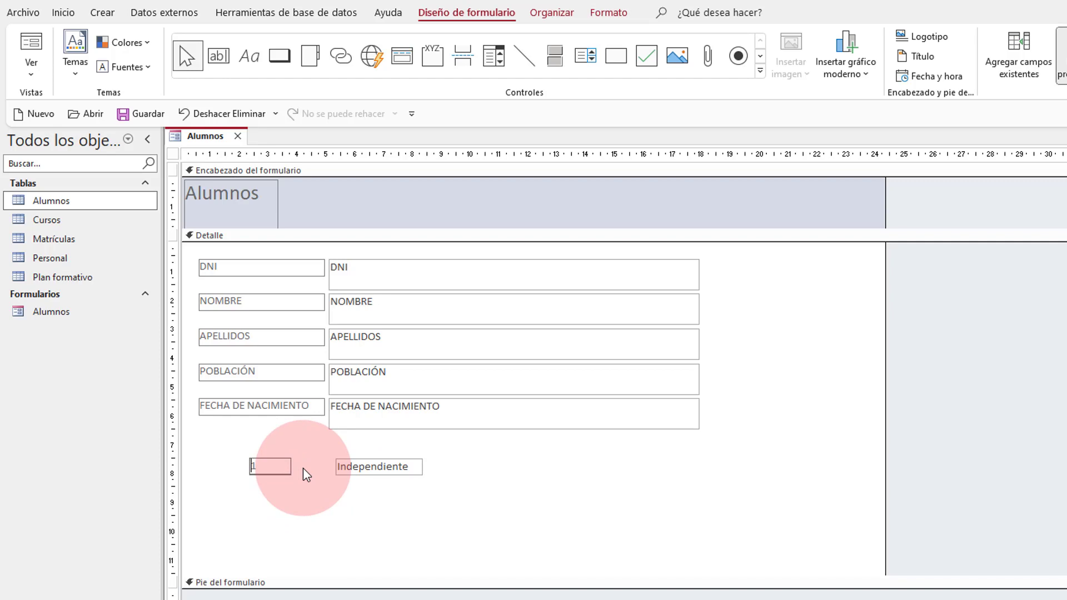
pyautogui.write('Edad')
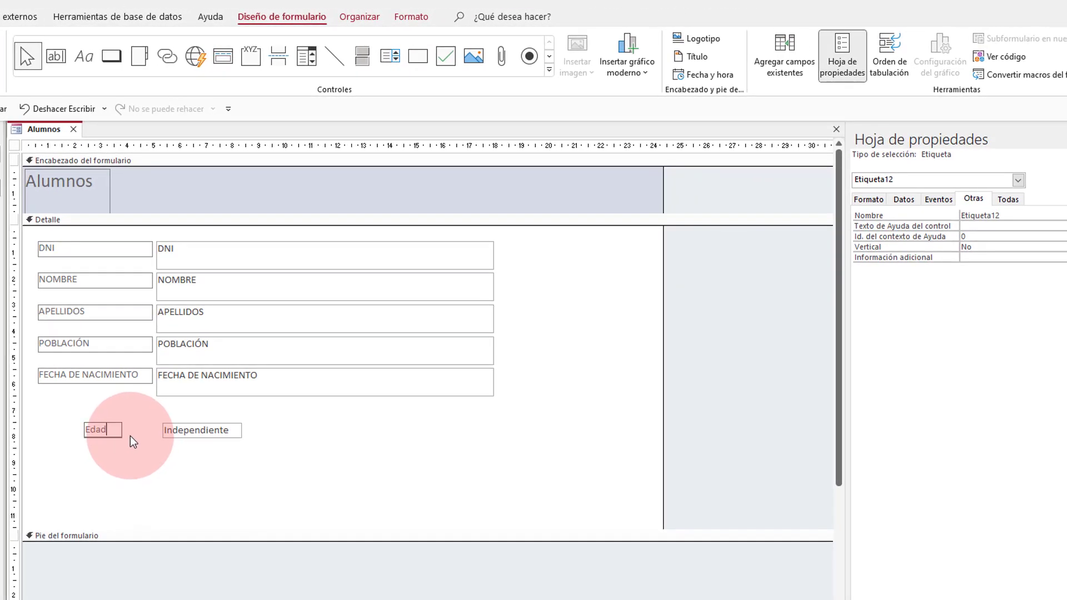
pyautogui.click(112, 452)
# Step: Name the label EtqEdad and the text box Edad in the property sheet
pyautogui.click(111, 429)
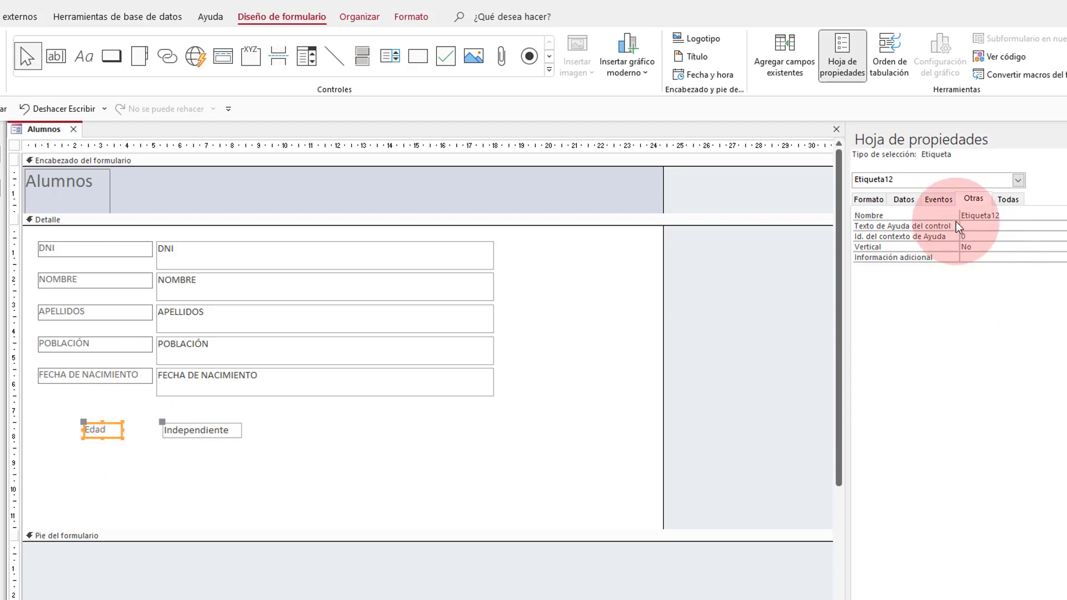
pyautogui.click(895, 216)
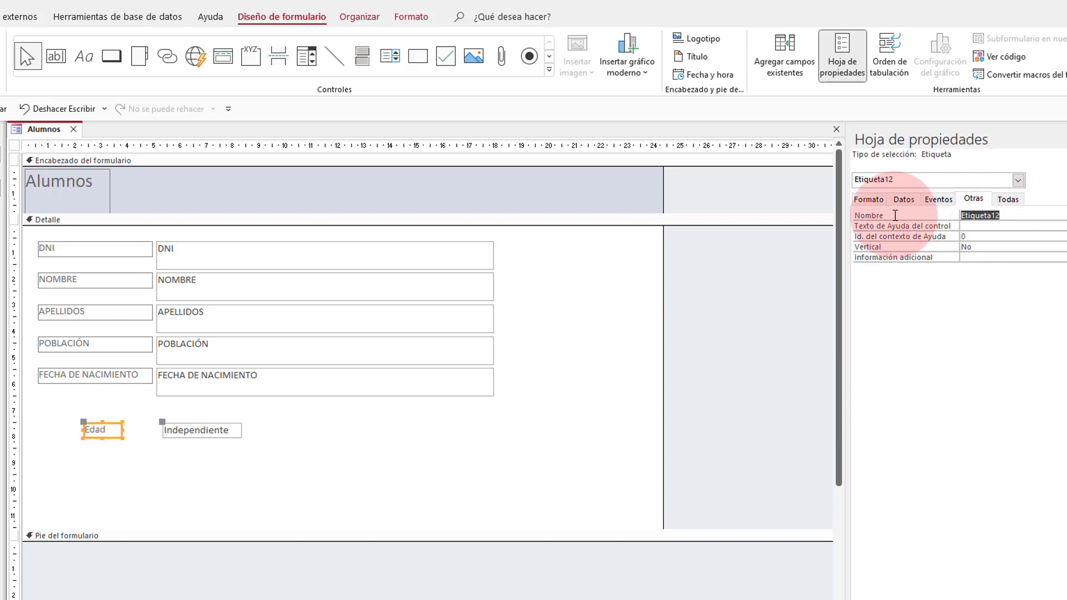
pyautogui.write('Etp')
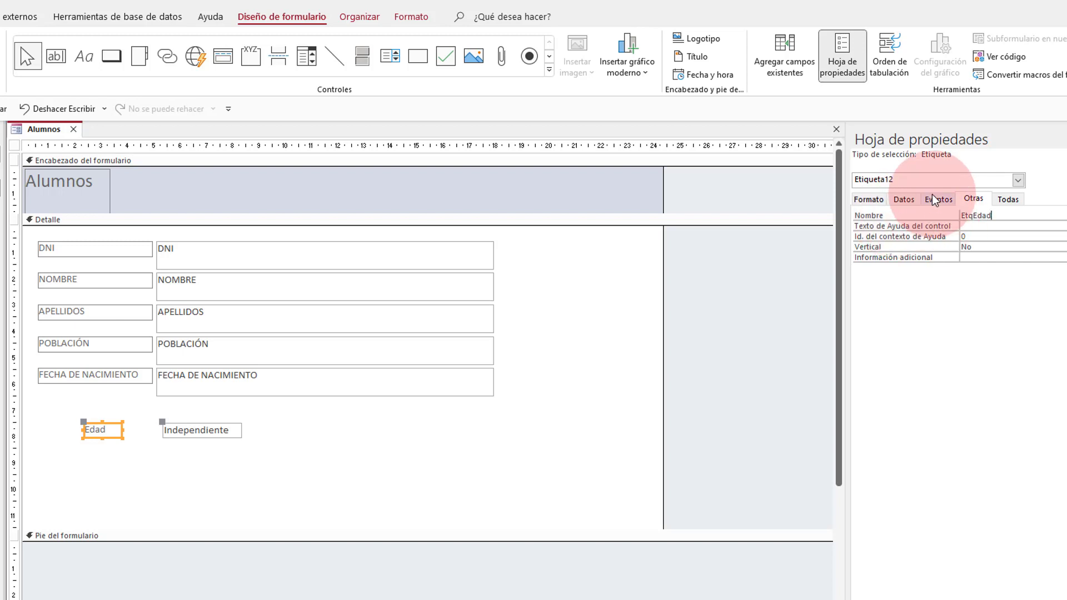
pyautogui.click(229, 431)
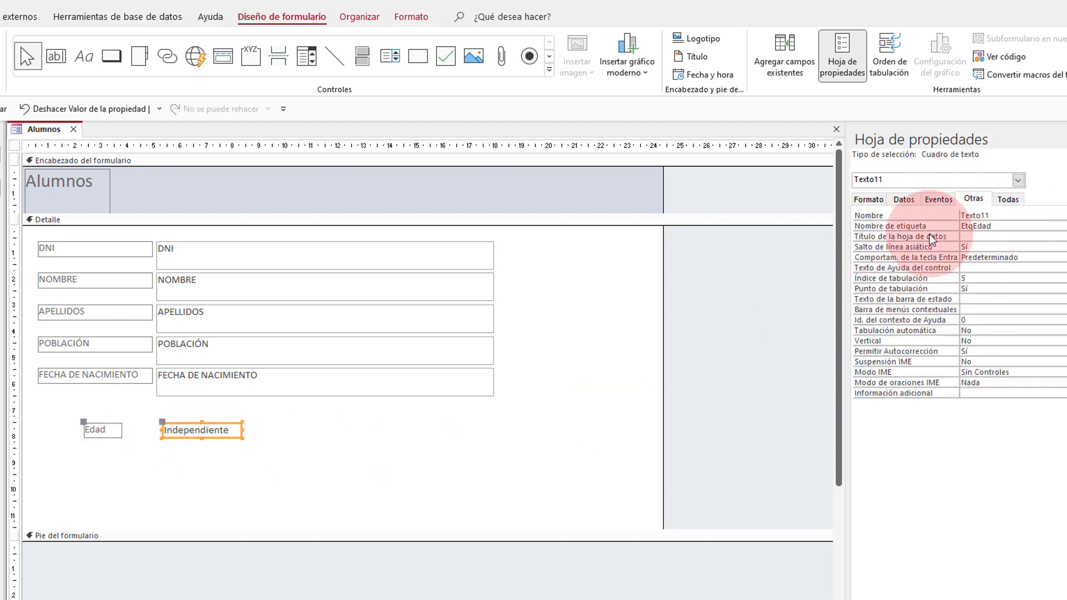
pyautogui.doubleClick(1000, 216)
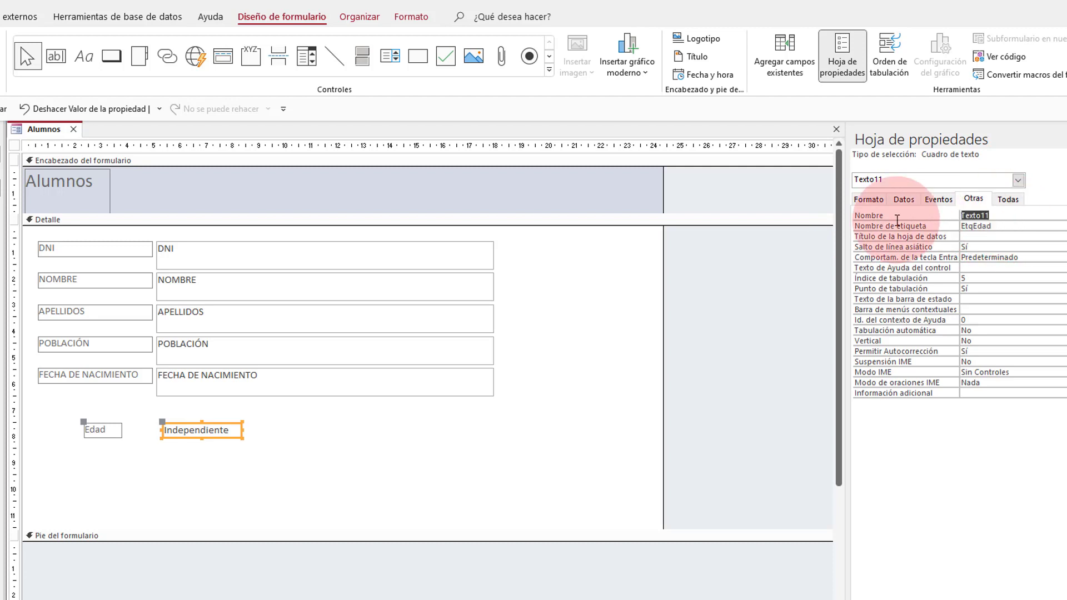
pyautogui.write('Edad')
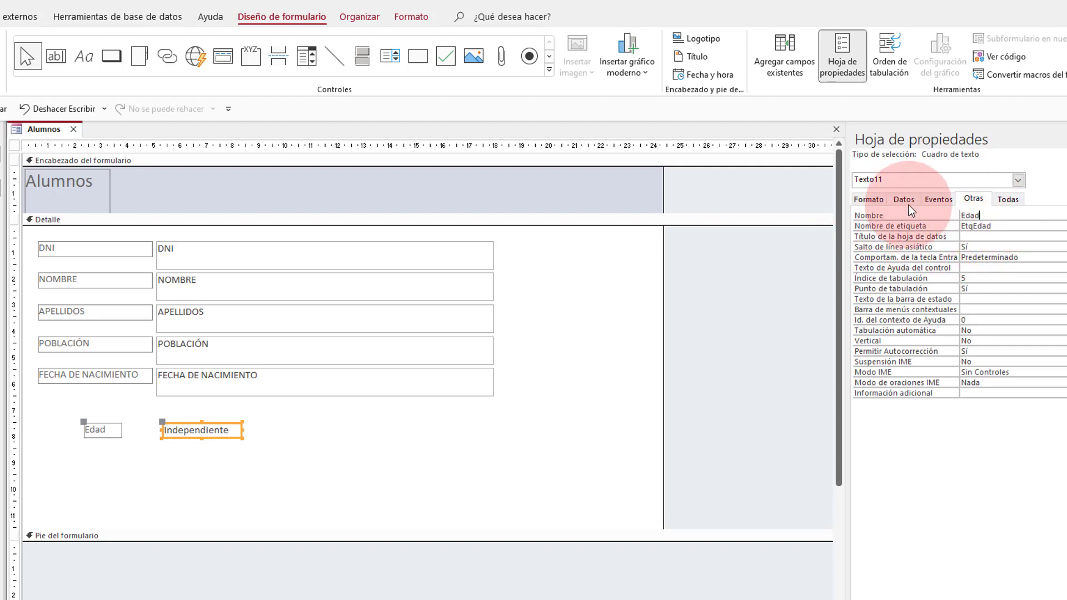
# Step: Open the Expression Builder from the Edad box's Origen del control property on the Datos tab
pyautogui.click(881, 195)
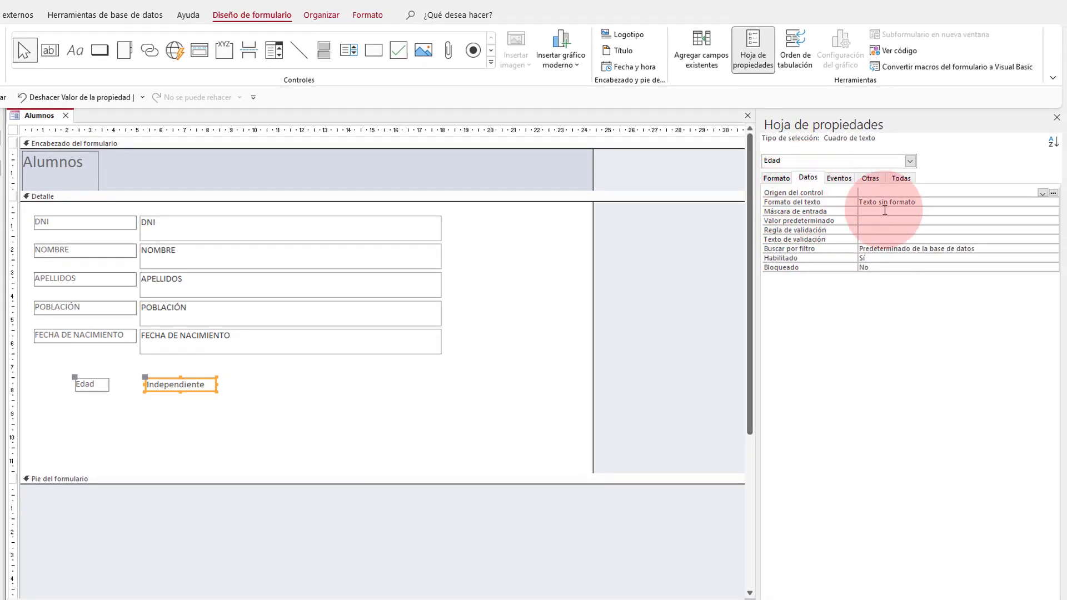
pyautogui.click(1042, 193)
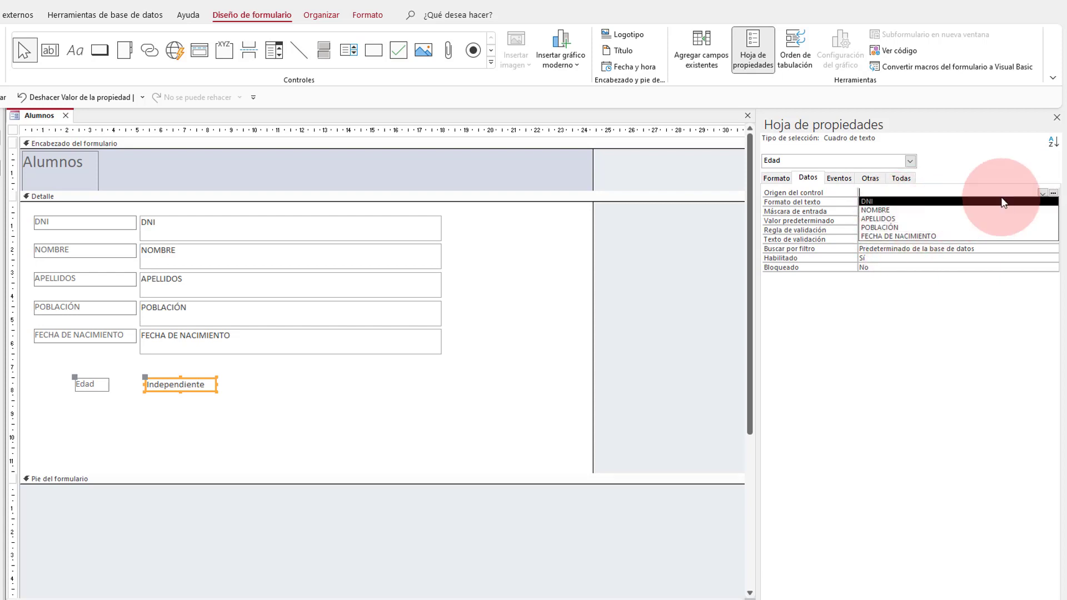
pyautogui.click(1043, 193)
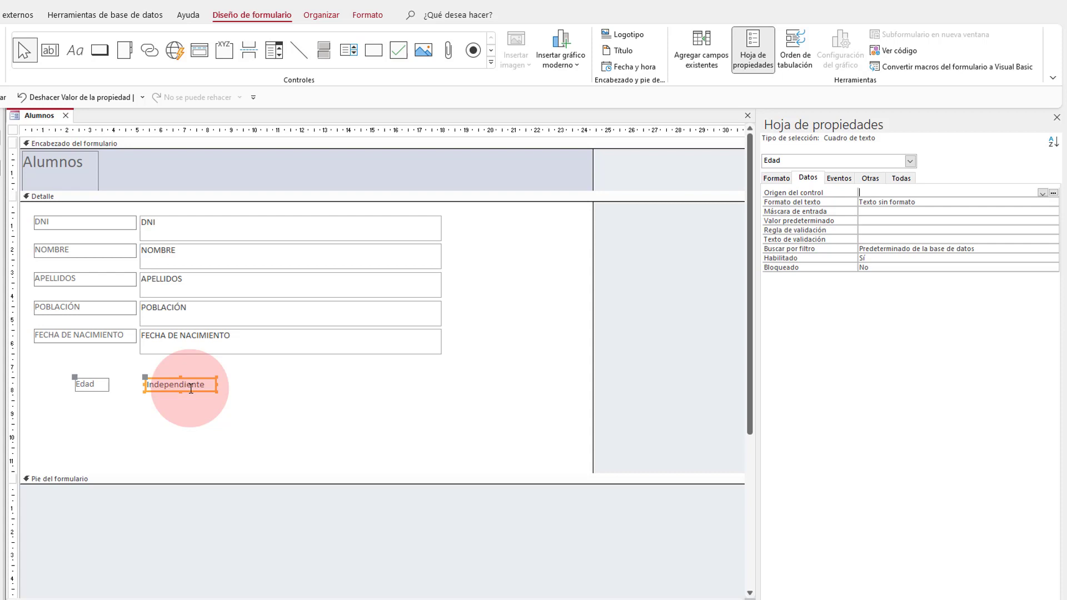
pyautogui.click(1053, 194)
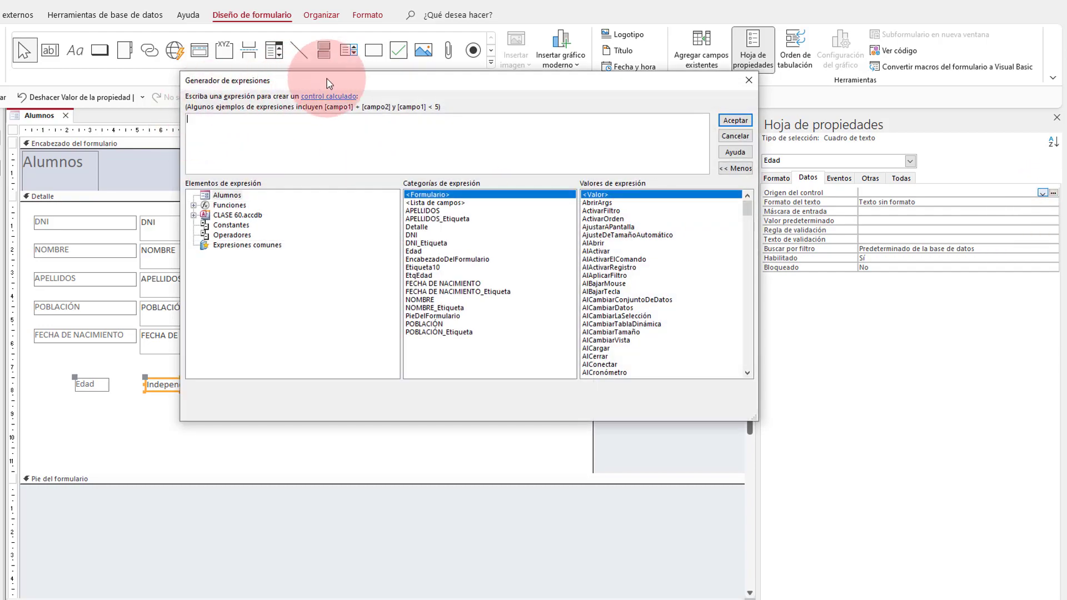
# Step: Reposition the Generador de expresiones window and resize it larger so its lists show more items
pyautogui.moveTo(325, 82); pyautogui.dragTo(293, 65)
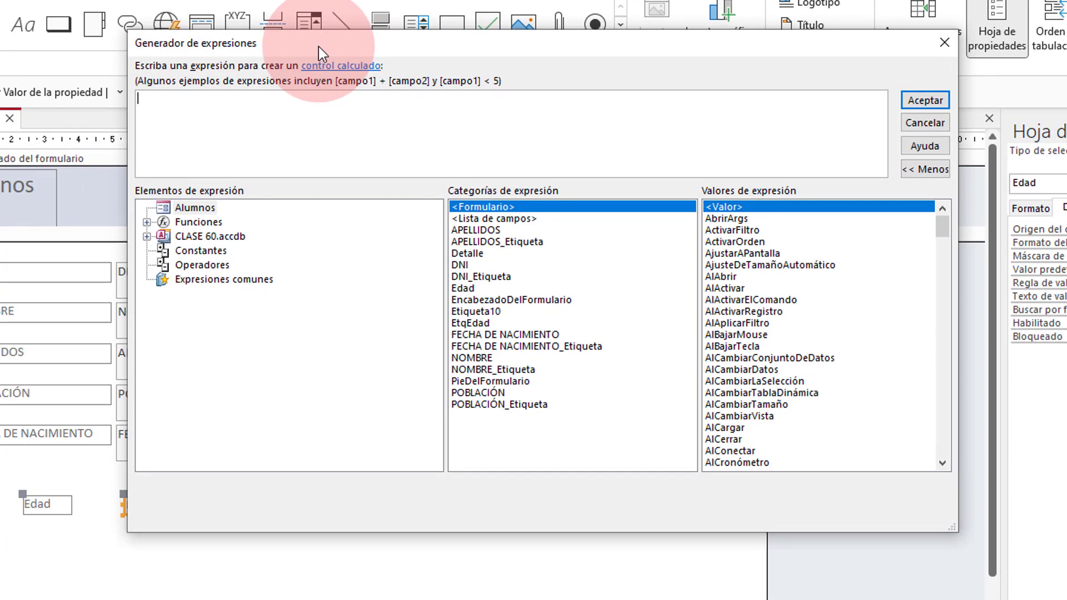
pyautogui.moveTo(305, 42); pyautogui.dragTo(191, 32)
pyautogui.moveTo(841, 518); pyautogui.dragTo(242, 360)
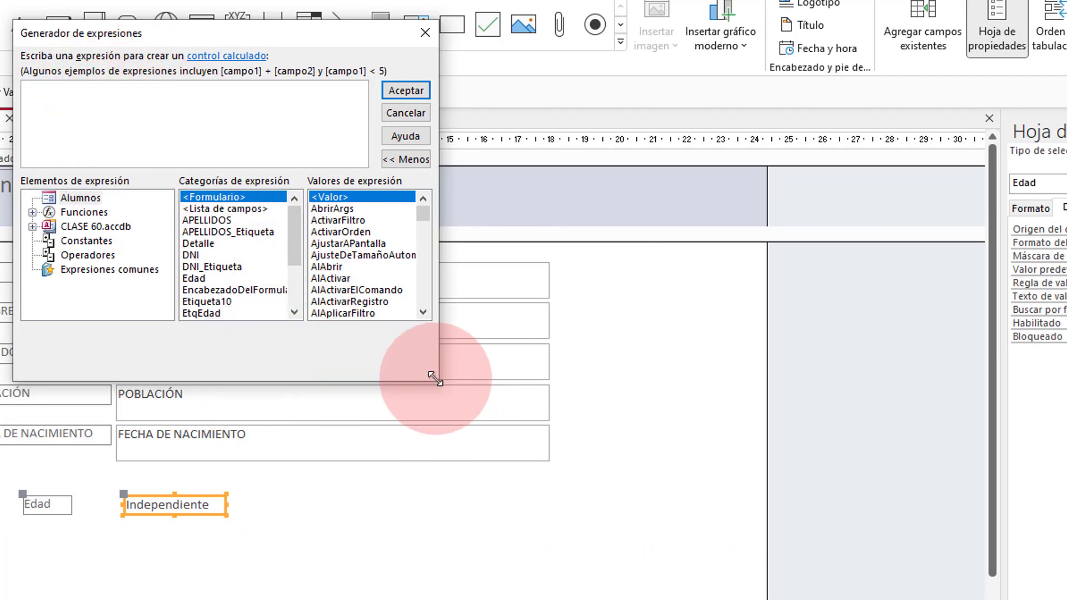
pyautogui.moveTo(433, 378); pyautogui.dragTo(989, 598)
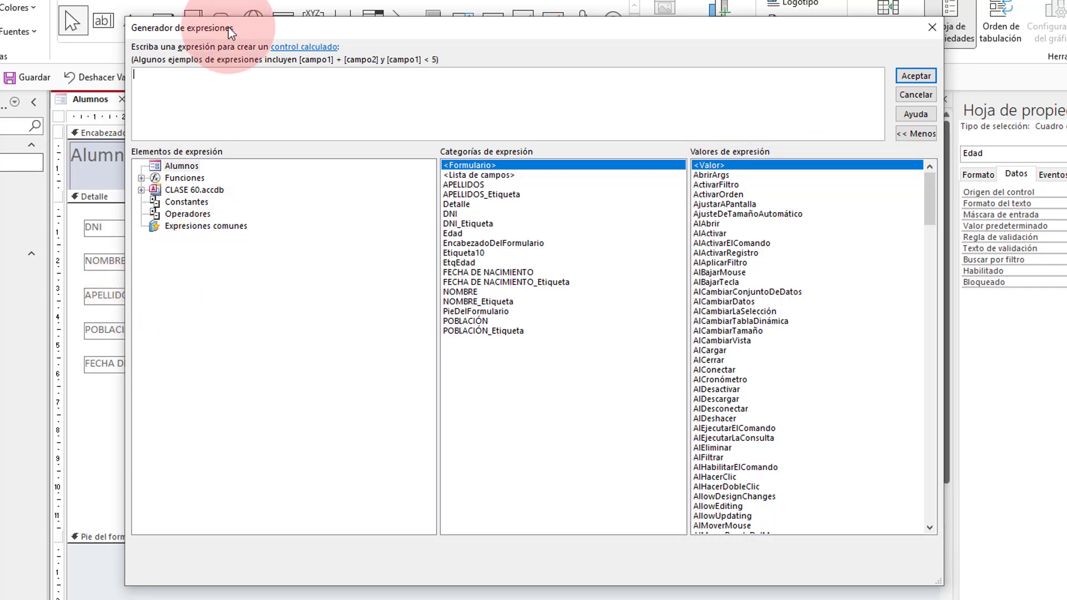
# Step: Browse the Alumnos form's elements in the Expression Builder, comparing the Edad box and EtqEdad label properties
pyautogui.moveTo(241, 26); pyautogui.dragTo(277, 63)
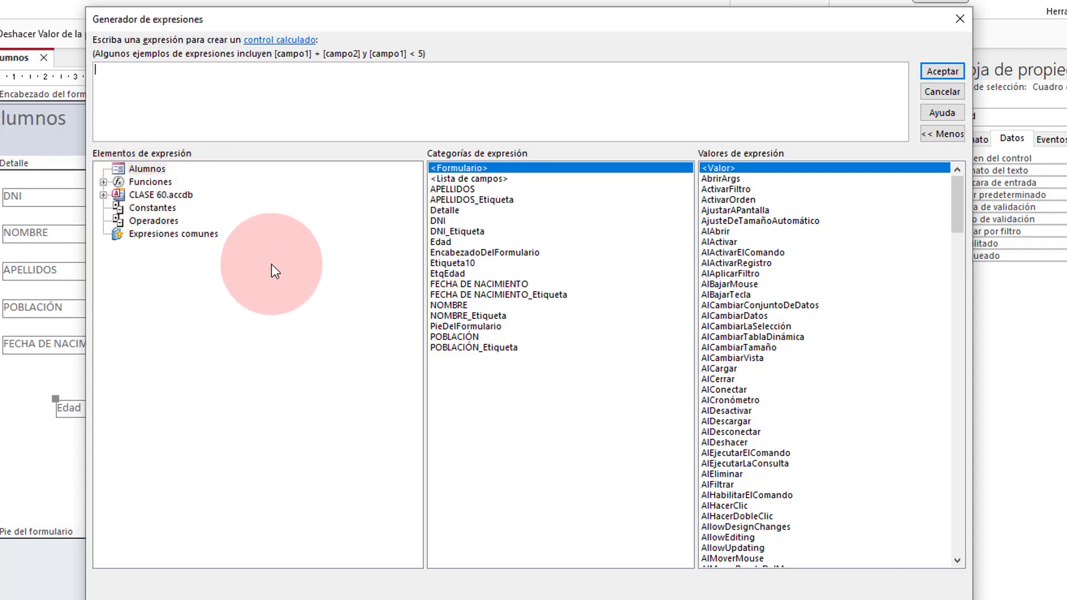
pyautogui.click(144, 170)
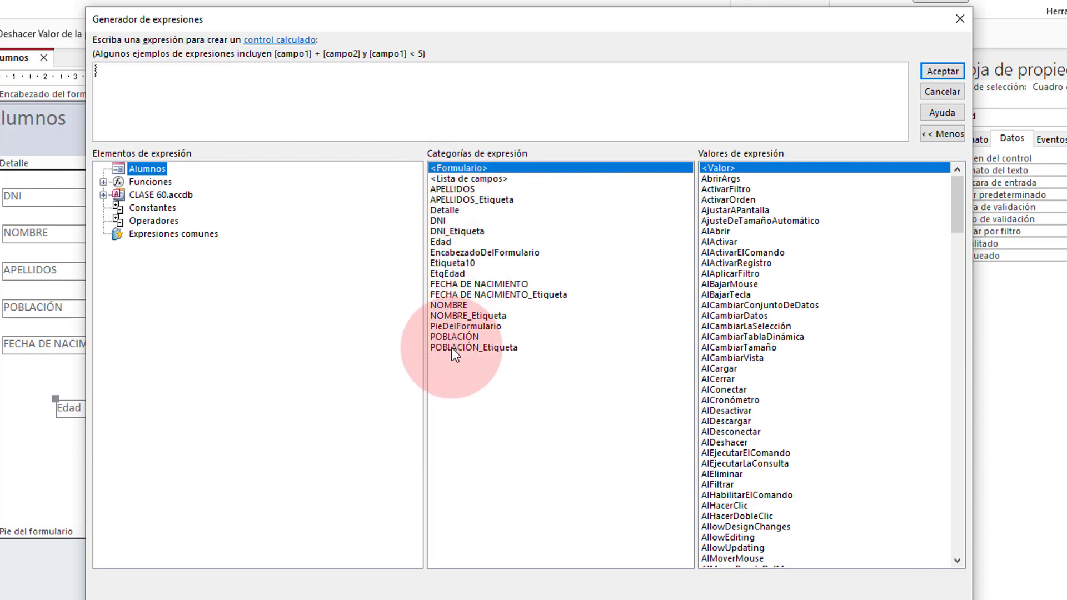
pyautogui.click(446, 241)
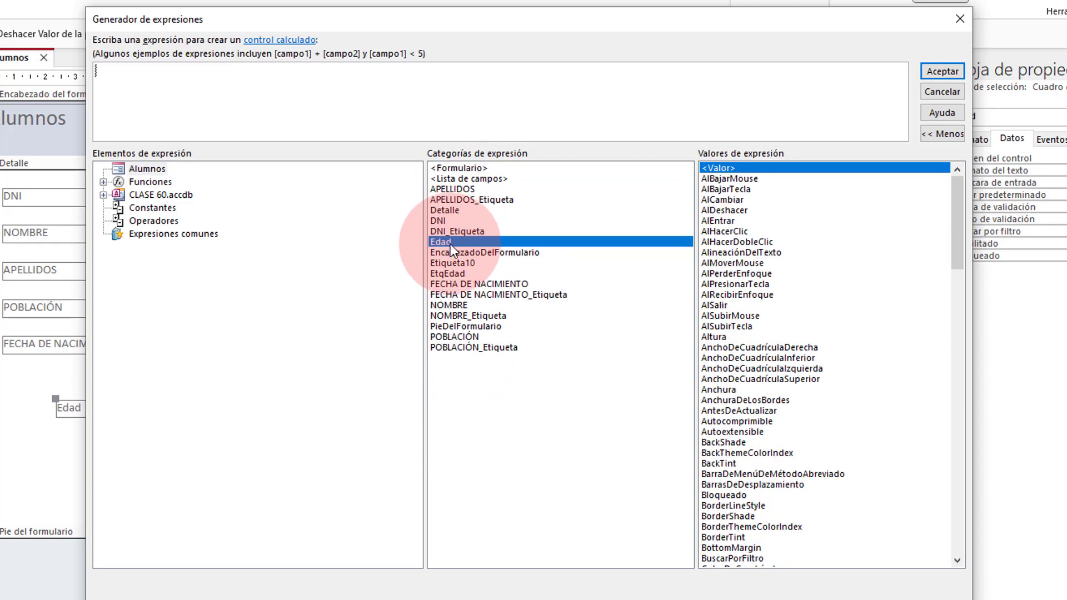
pyautogui.click(446, 274)
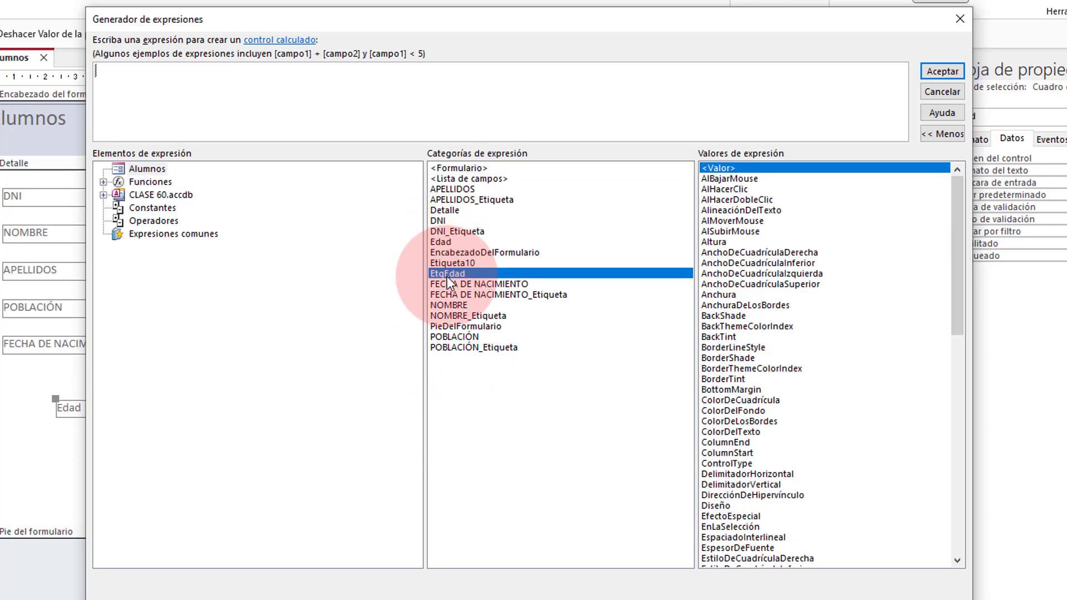
pyautogui.click(451, 243)
pyautogui.click(447, 274)
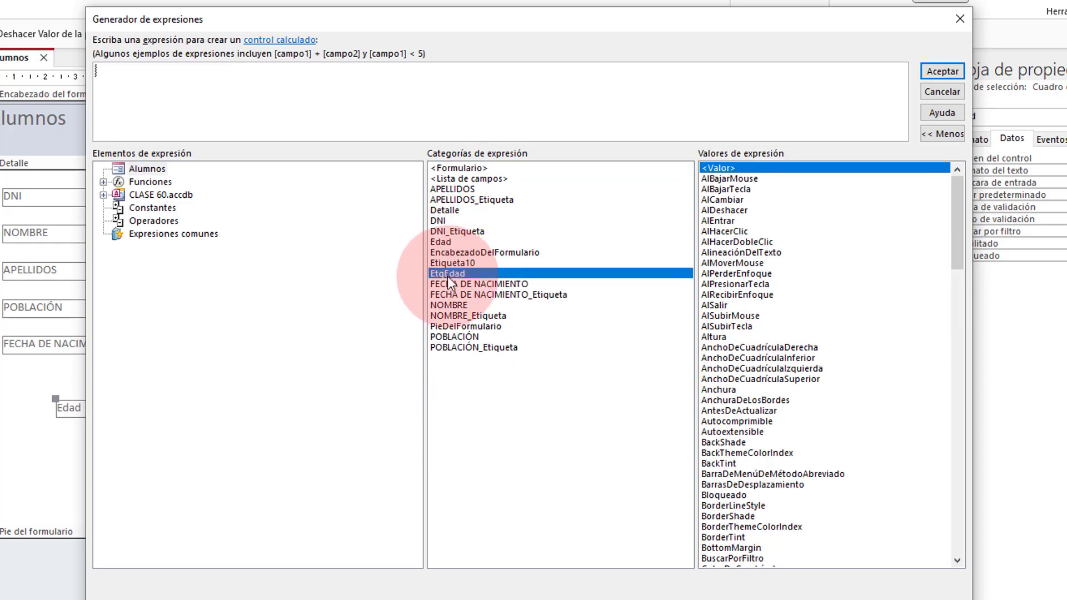
pyautogui.click(450, 241)
pyautogui.click(149, 171)
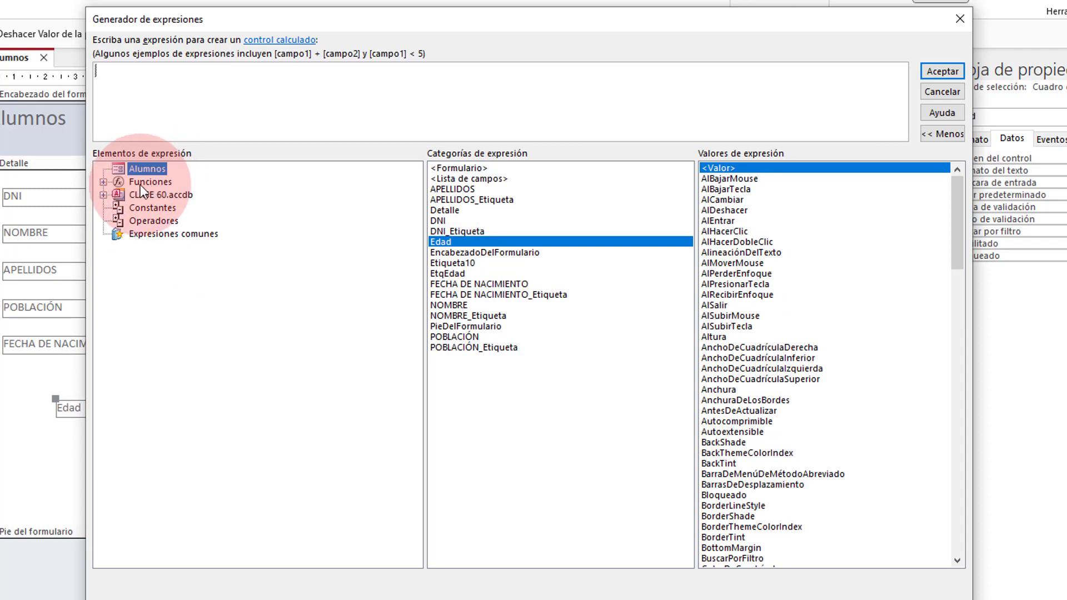
# Step: Expand Funciones, look at the CLASE 60 and Servicios web groups, then show Funciones incorporadas
pyautogui.click(103, 182)
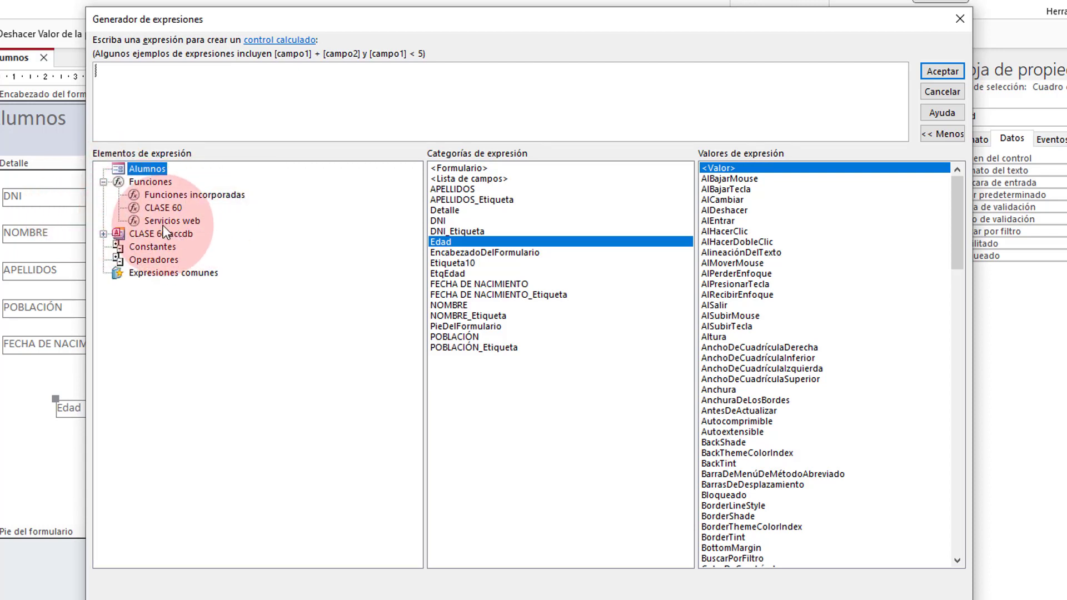
pyautogui.click(162, 209)
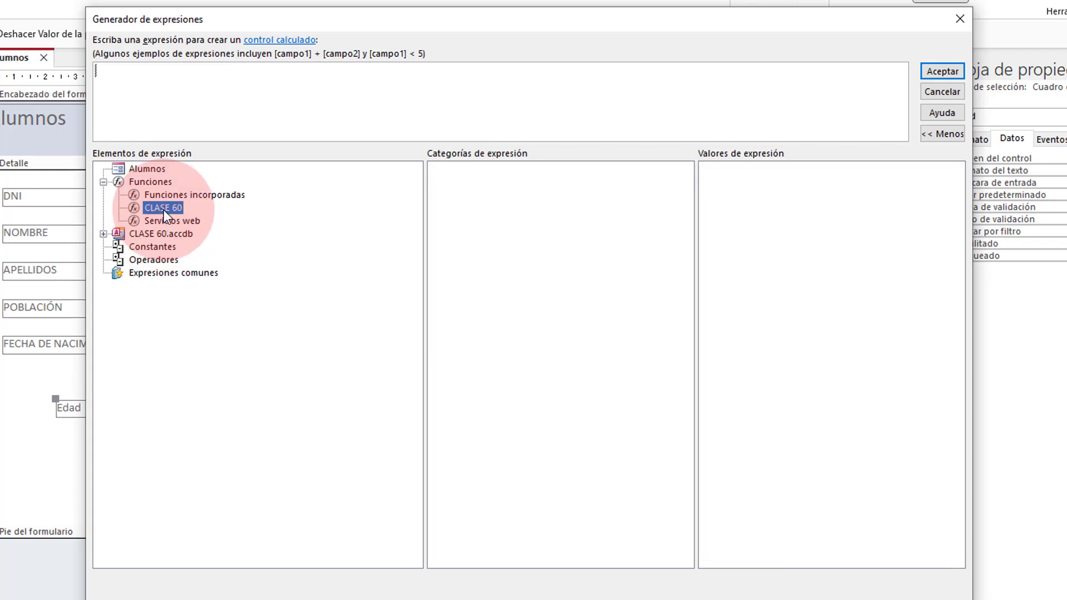
pyautogui.click(161, 221)
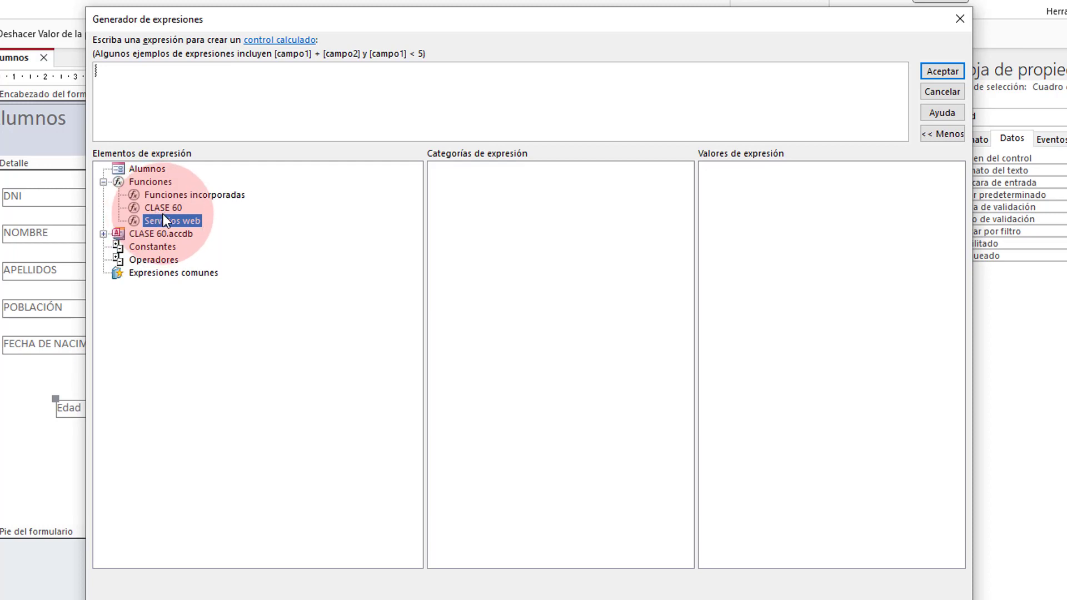
pyautogui.click(161, 207)
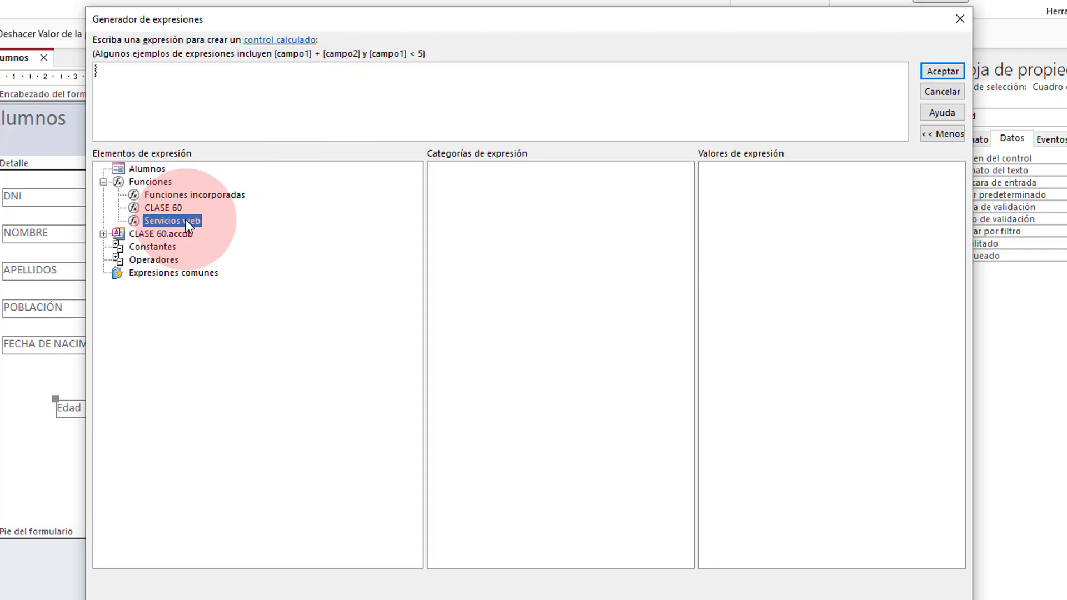
pyautogui.click(202, 194)
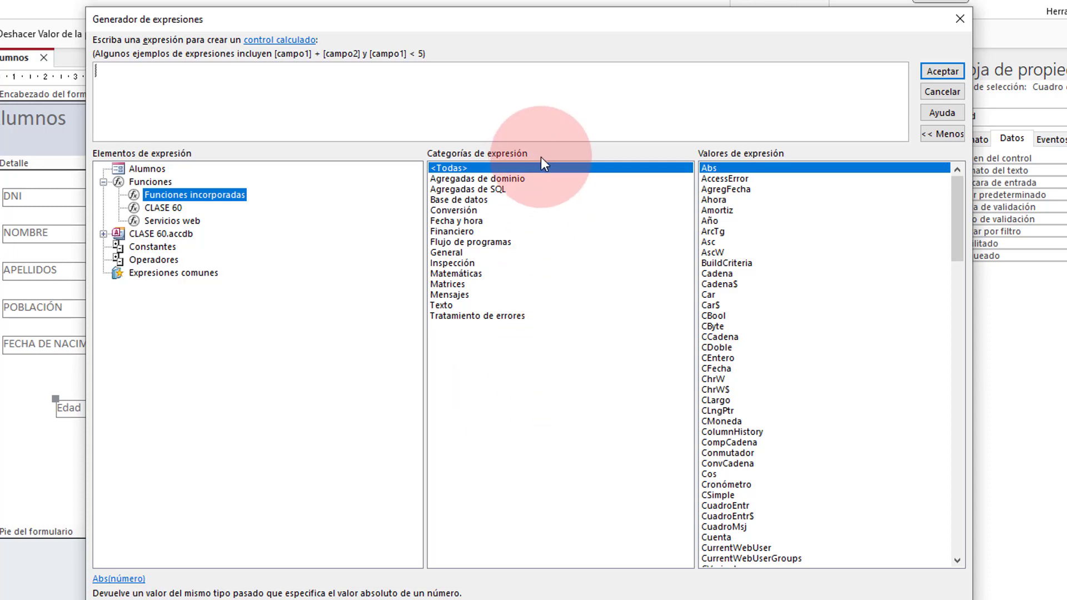
# Step: Locate DifFecha under the Fecha y hora category and open its online help article
pyautogui.click(529, 178)
pyautogui.click(516, 191)
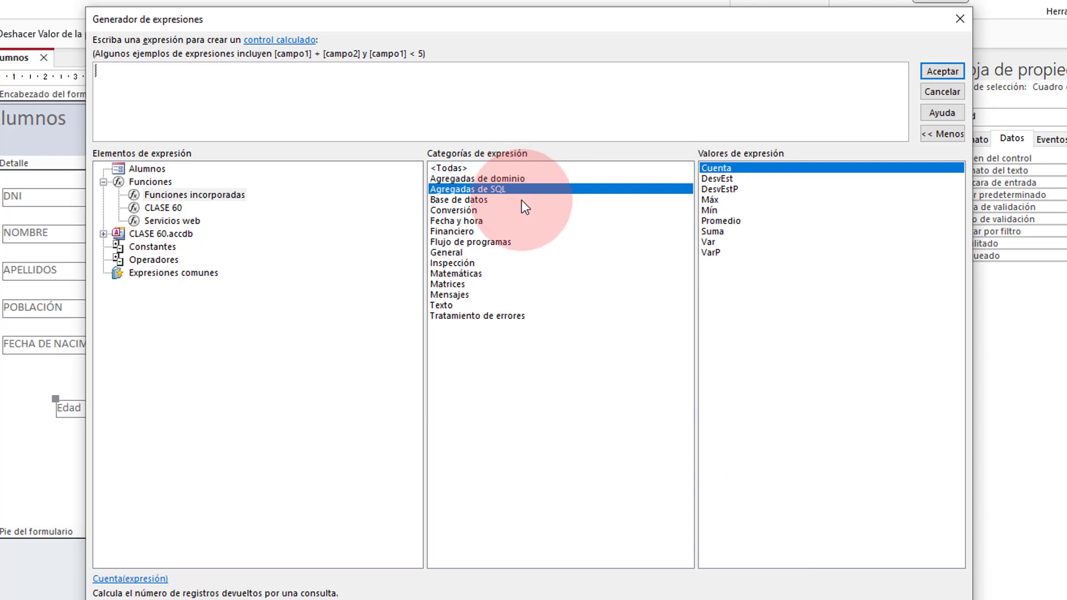
pyautogui.click(521, 200)
pyautogui.click(521, 212)
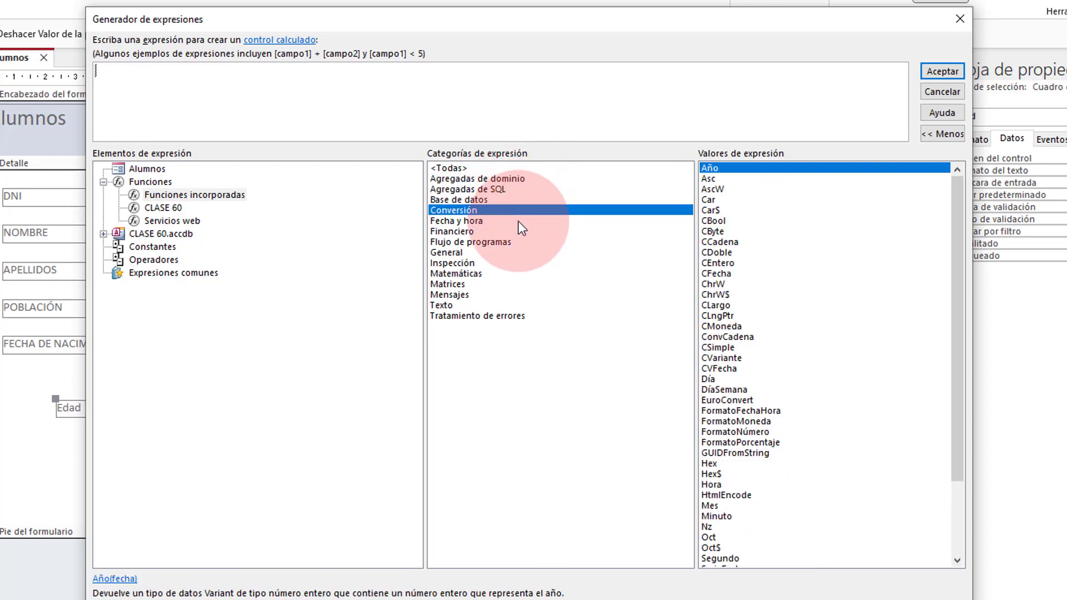
pyautogui.click(518, 223)
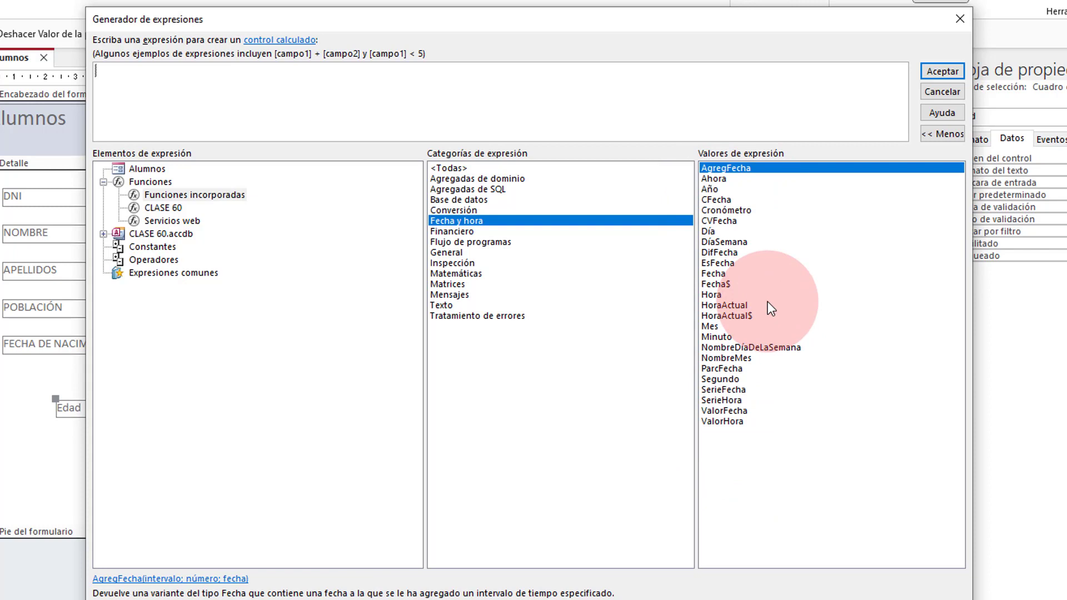
pyautogui.click(719, 252)
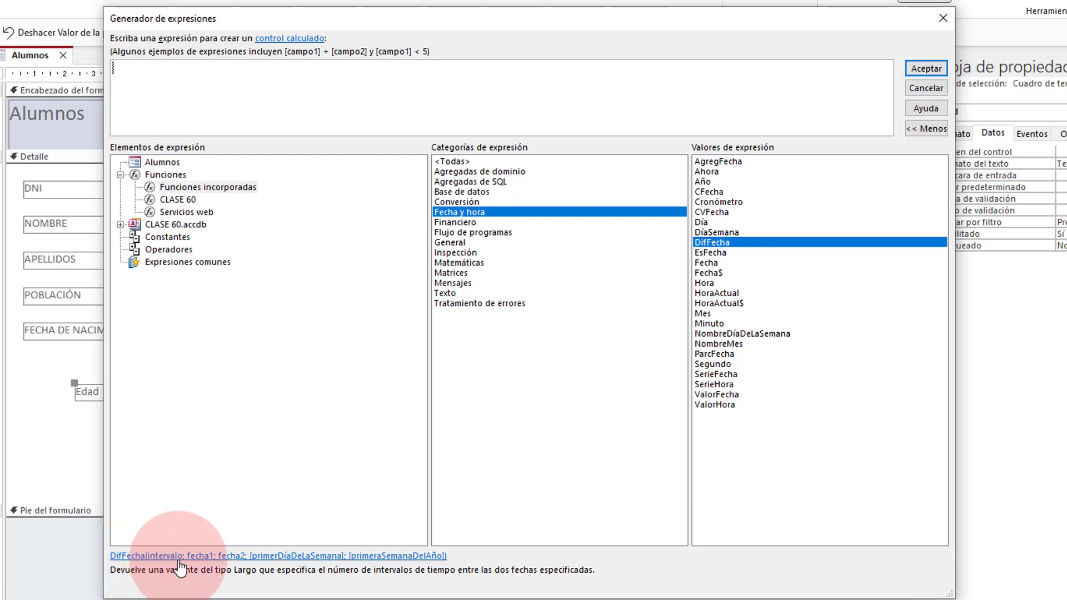
pyautogui.click(265, 558)
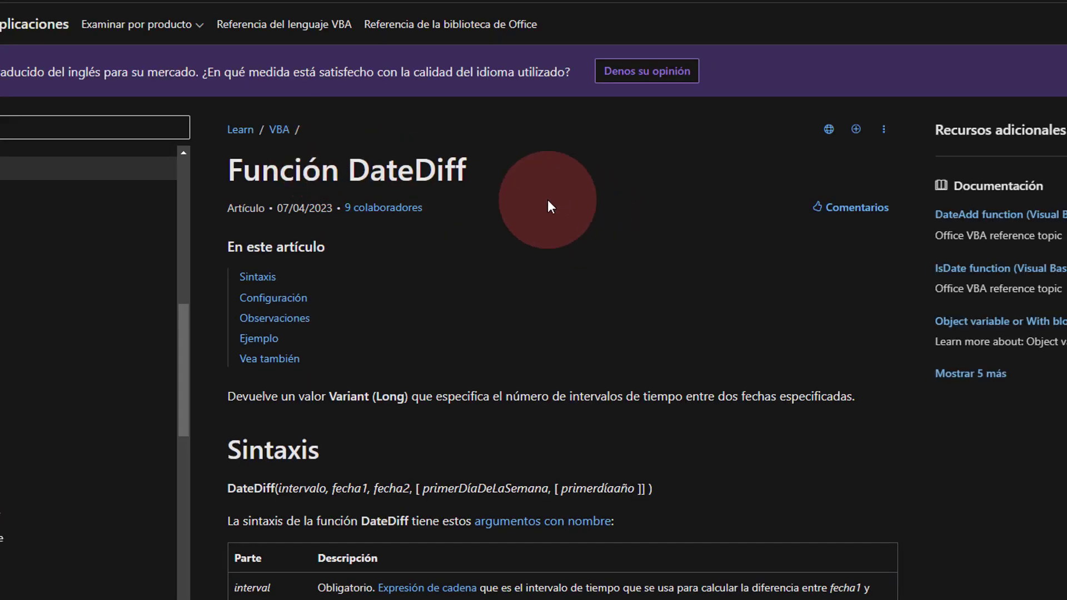
# Step: Read the DateDiff article's syntax, example and interval settings on Microsoft Learn
pyautogui.scroll(-3, 511, 192)
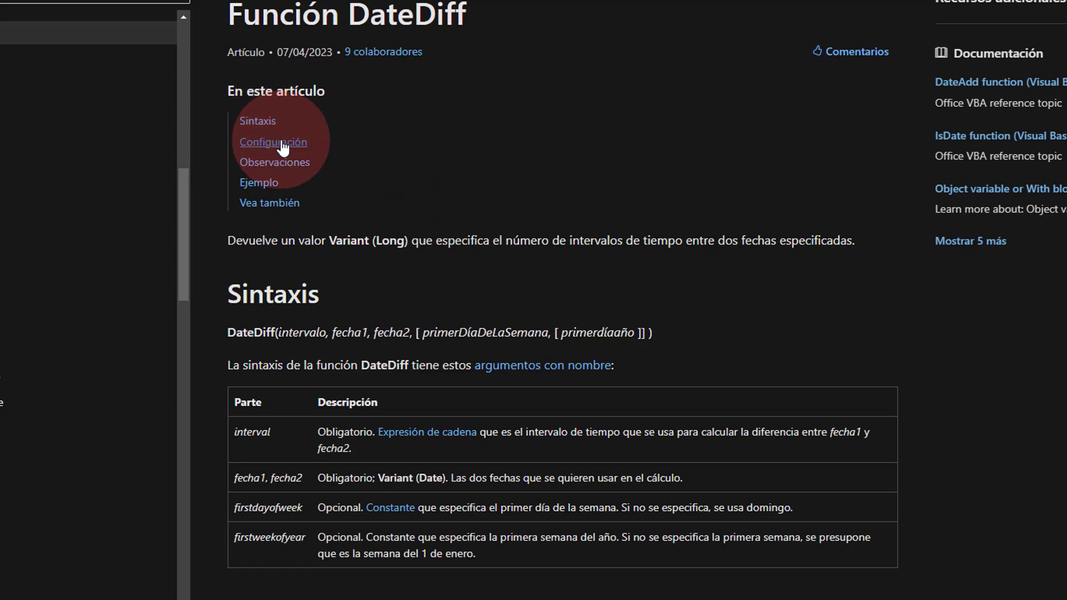
pyautogui.click(268, 184)
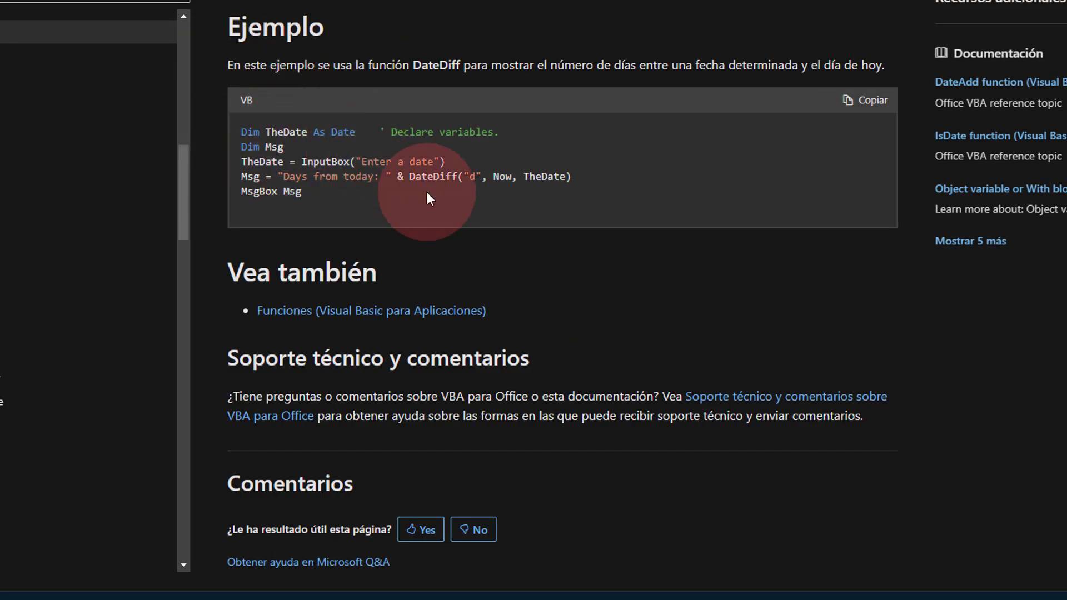
pyautogui.scroll(10, 401, 226)
pyautogui.scroll(10, 402, 218)
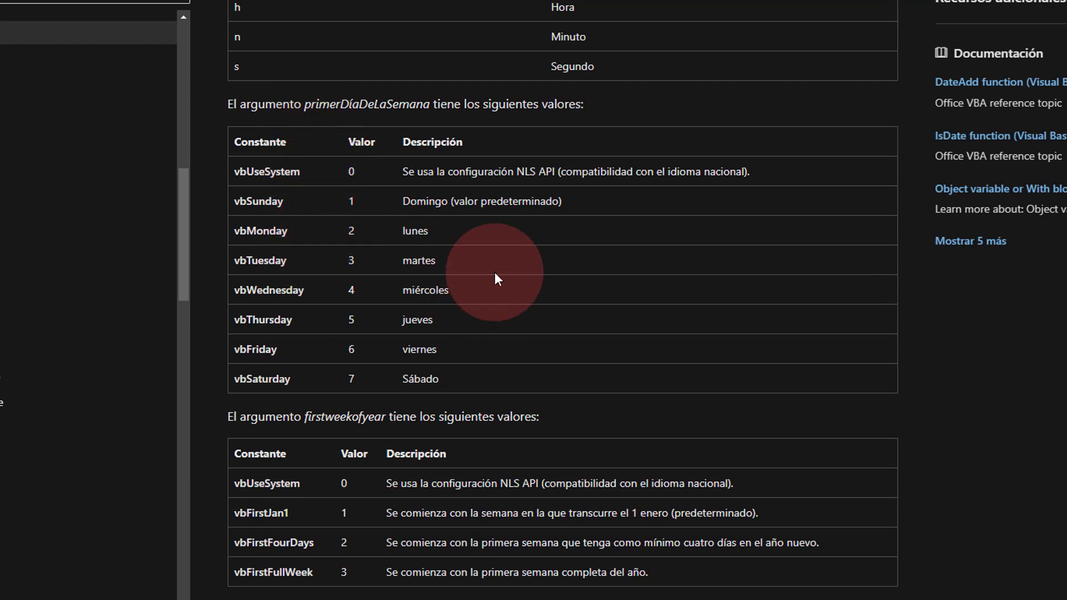
pyautogui.scroll(8, 518, 267)
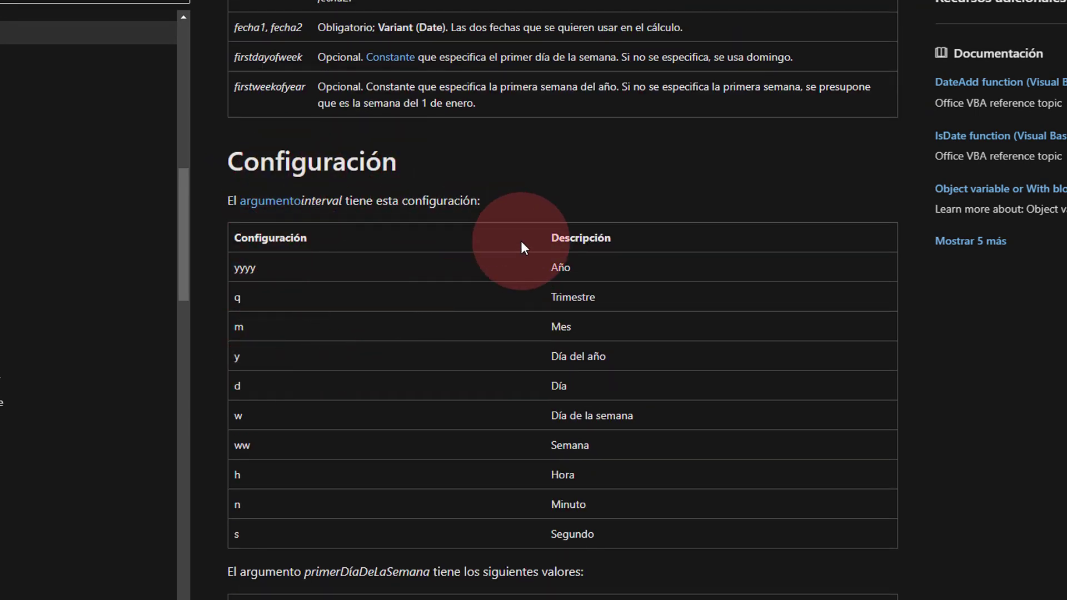
pyautogui.scroll(3, 487, 237)
pyautogui.scroll(-3, 443, 423)
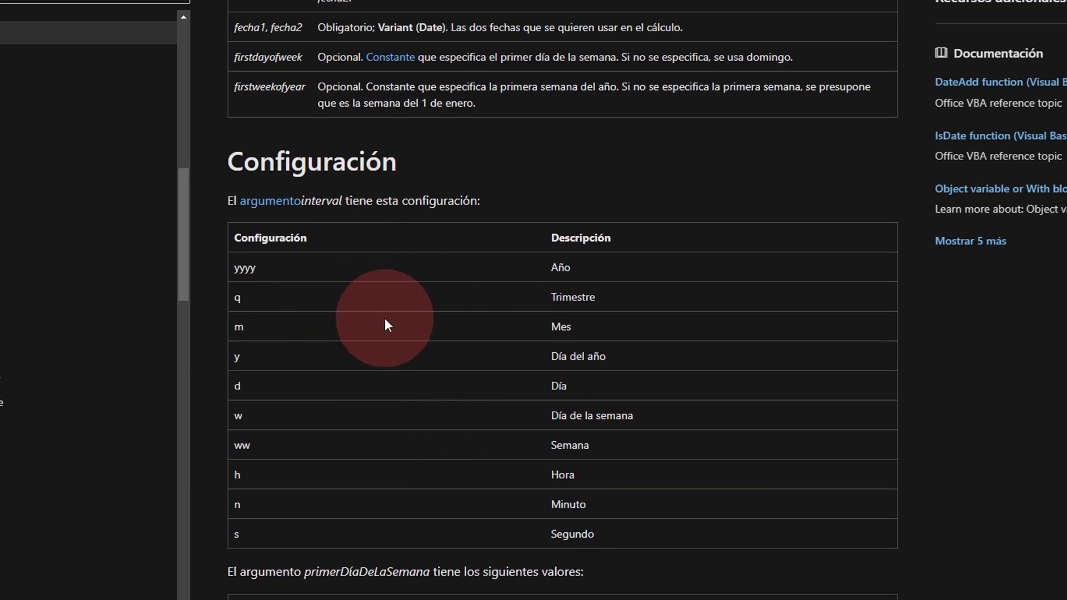
pyautogui.scroll(10, 438, 259)
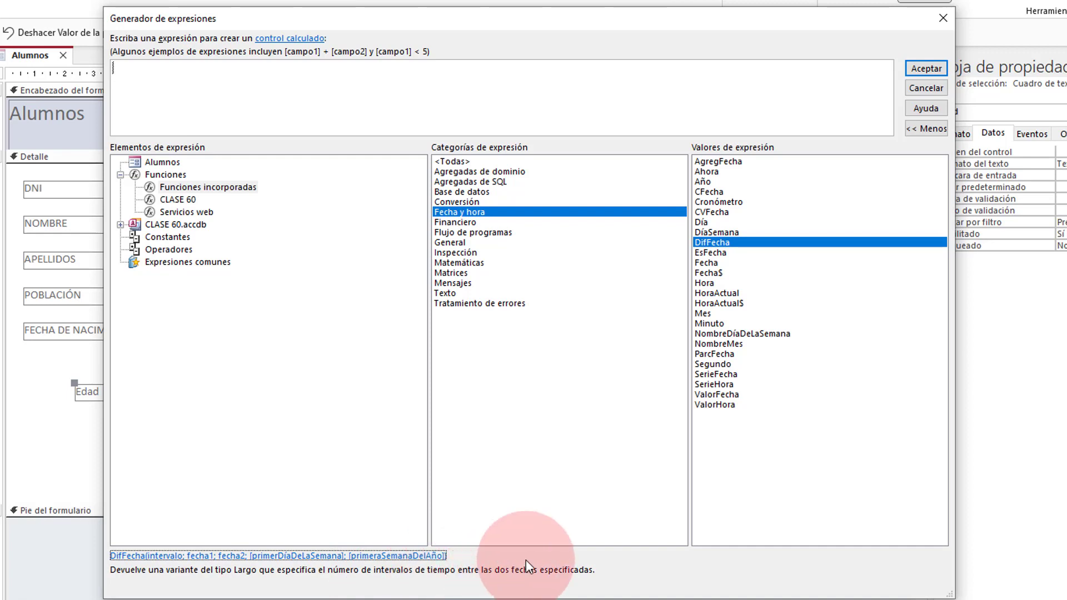
# Step: Insert DifFecha, strip its optional week arguments, and set the interval to "aaaa"
pyautogui.doubleClick(754, 242)
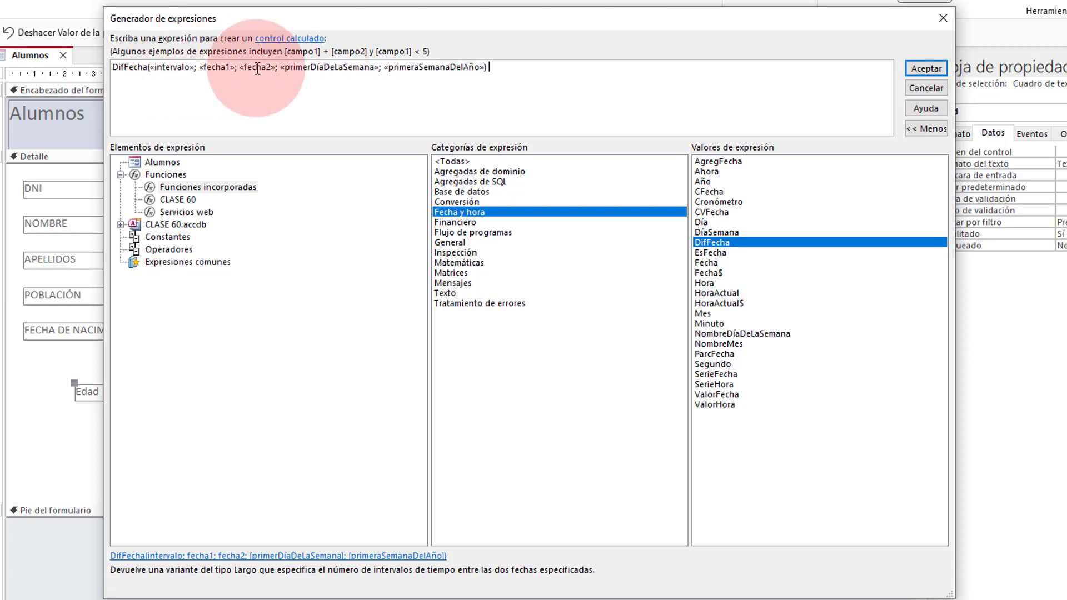
pyautogui.moveTo(280, 68); pyautogui.dragTo(484, 68)
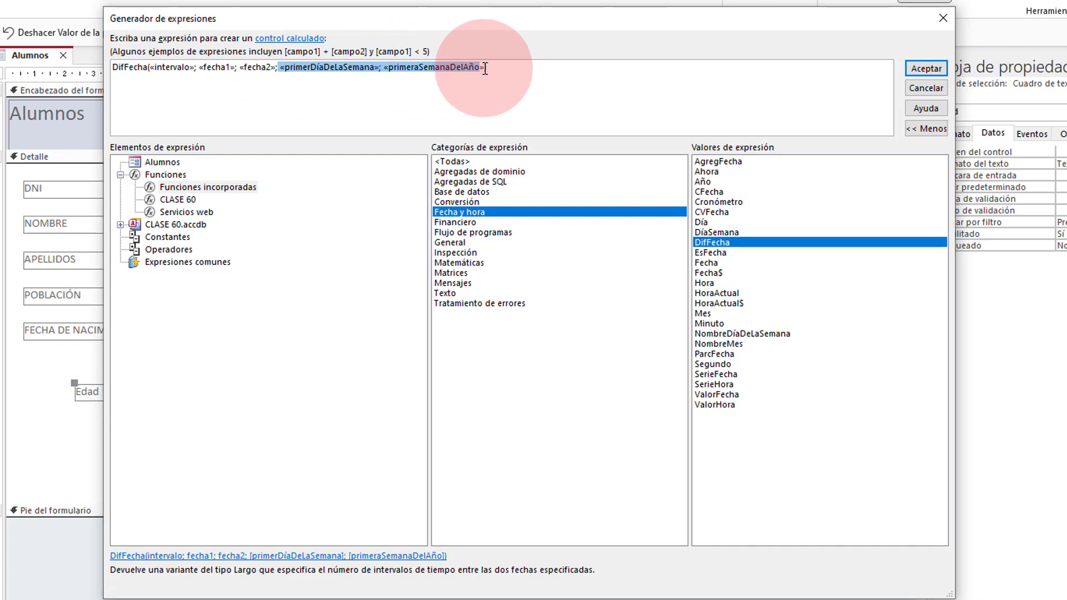
pyautogui.press('Delete')
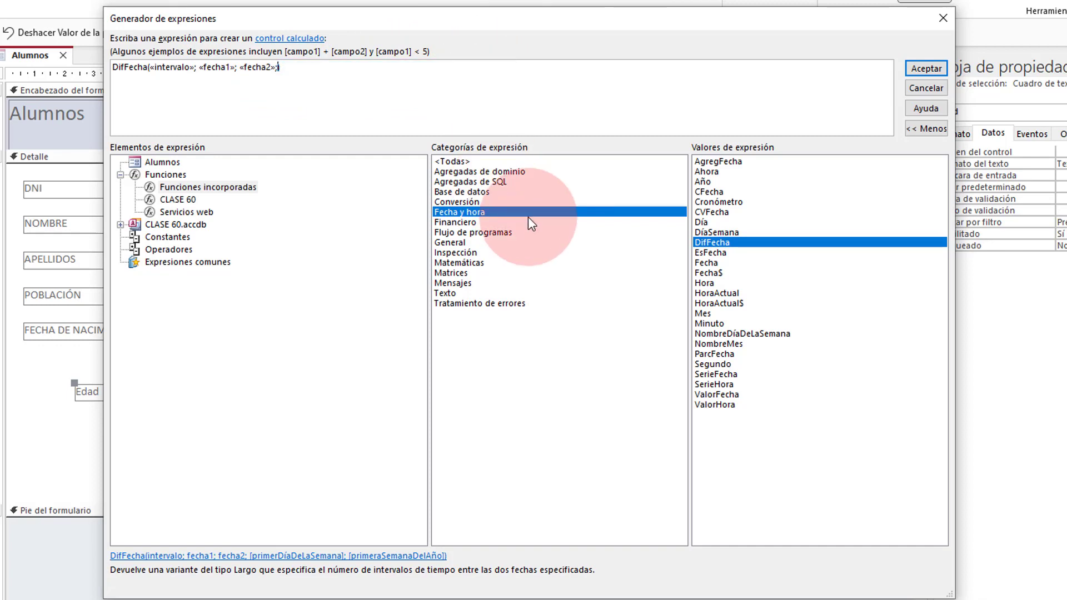
pyautogui.press('Delete')
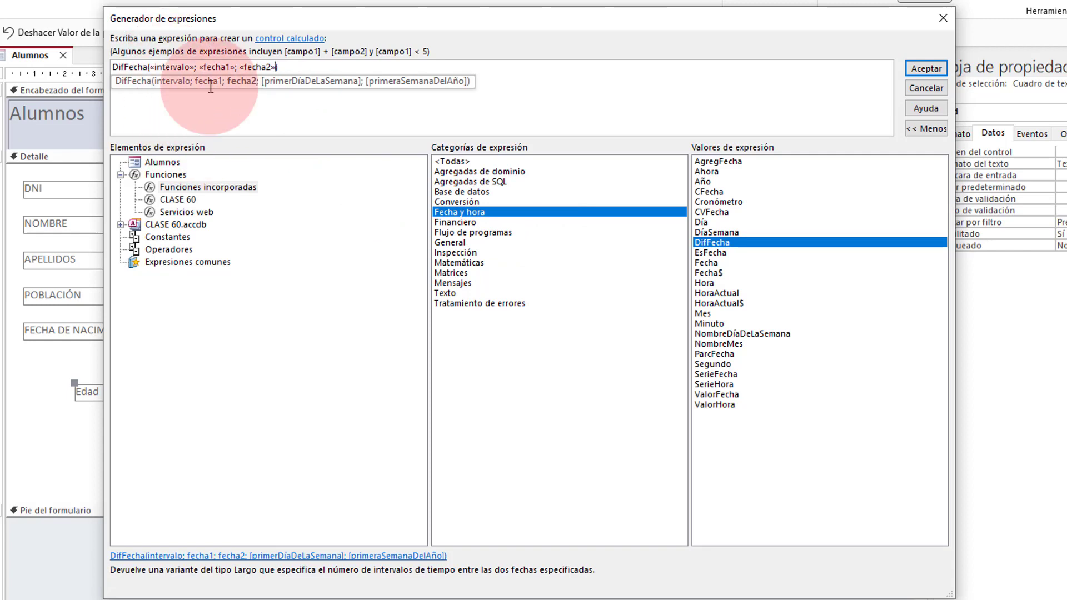
pyautogui.click(171, 67)
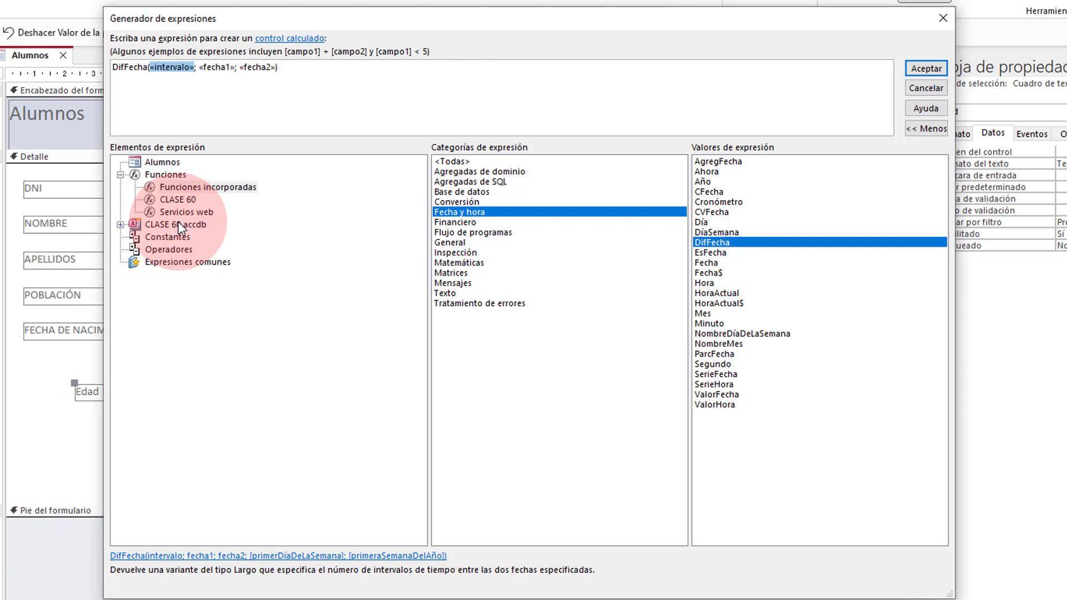
pyautogui.press('Delete')
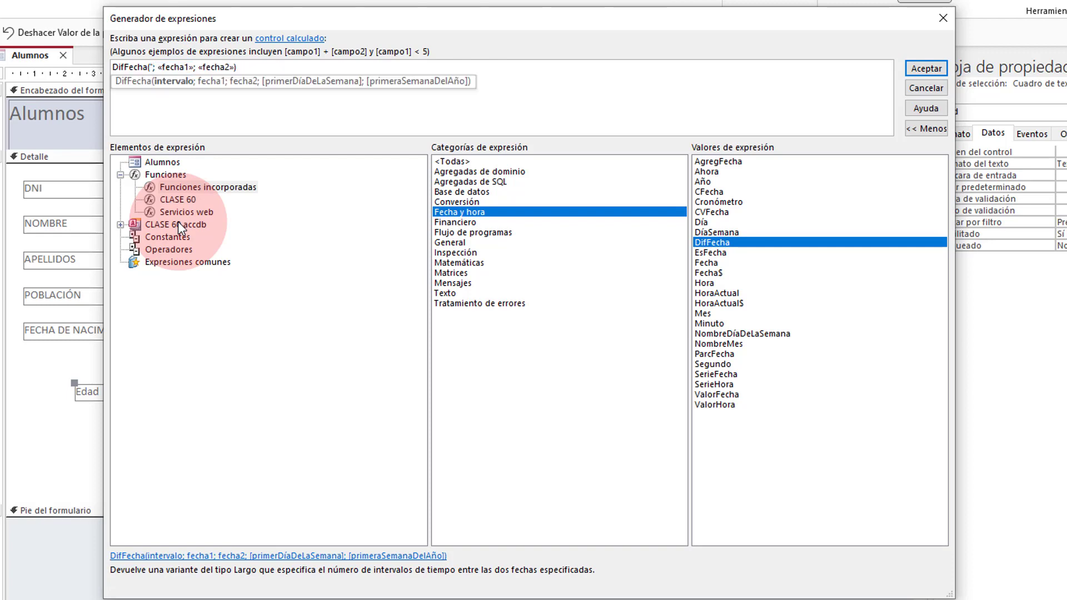
pyautogui.write('"aaaa')
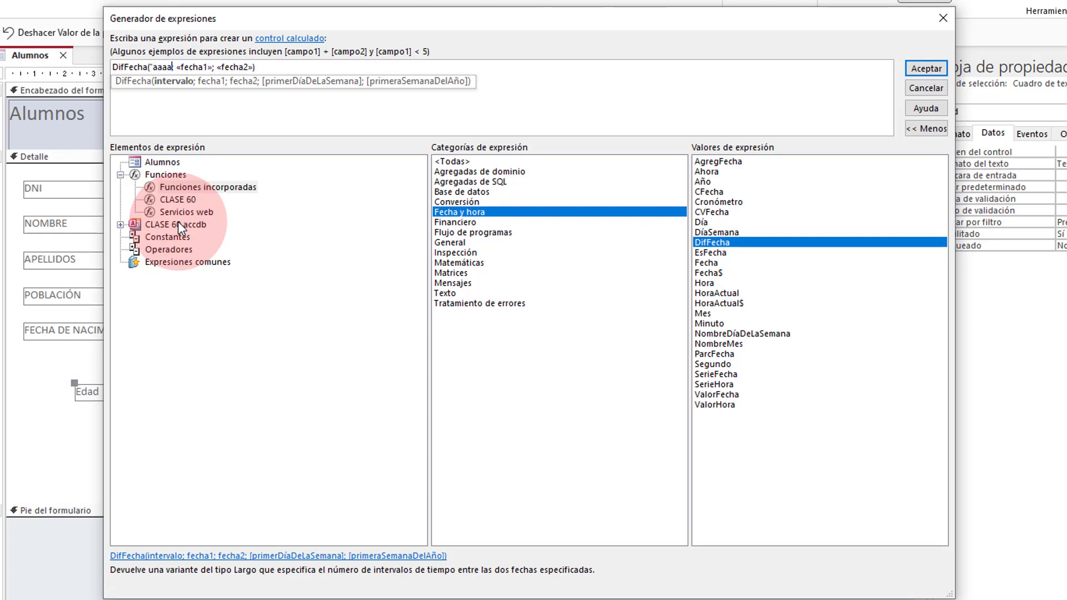
pyautogui.write('"')
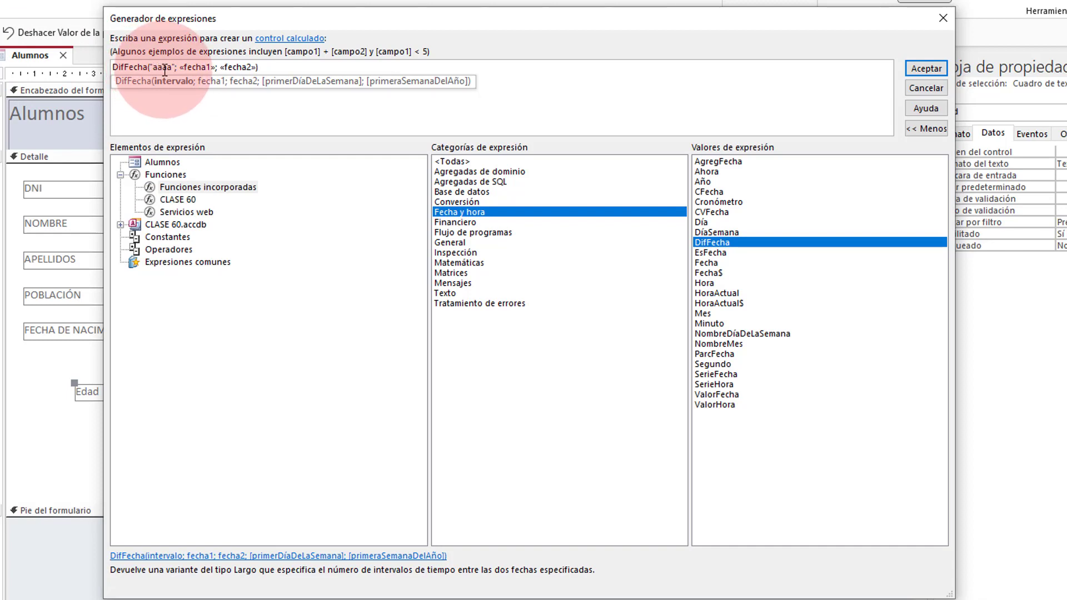
pyautogui.click(198, 67)
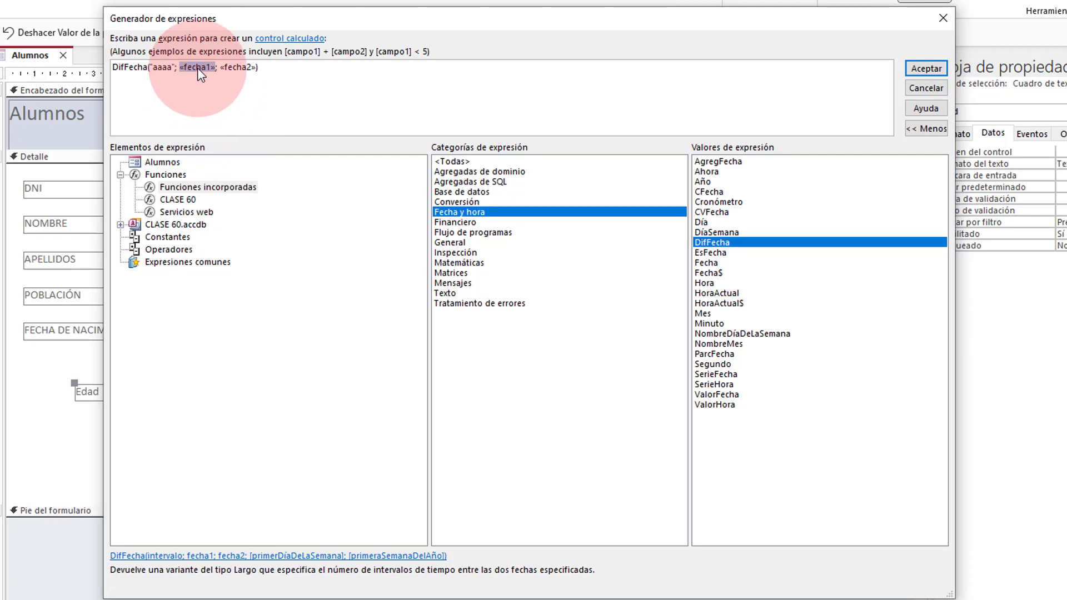
# Step: Expand CLASE 60.accdb's Tablas and Todos los formularios in the builder, then select the Alumnos form
pyautogui.moveTo(244, 19); pyautogui.dragTo(479, 34)
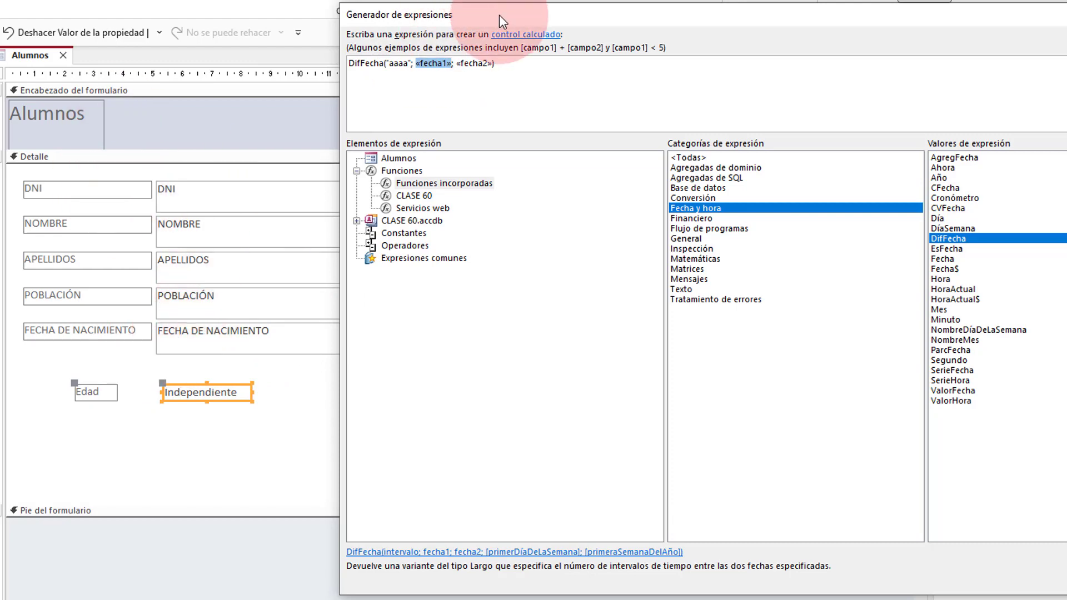
pyautogui.moveTo(499, 14); pyautogui.dragTo(247, 0)
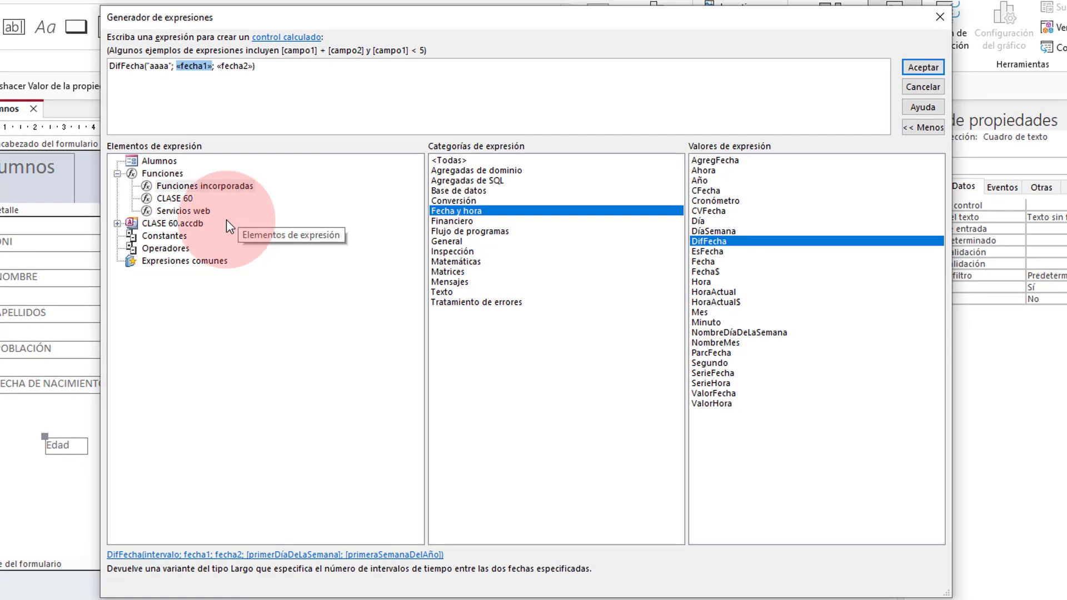
pyautogui.click(117, 174)
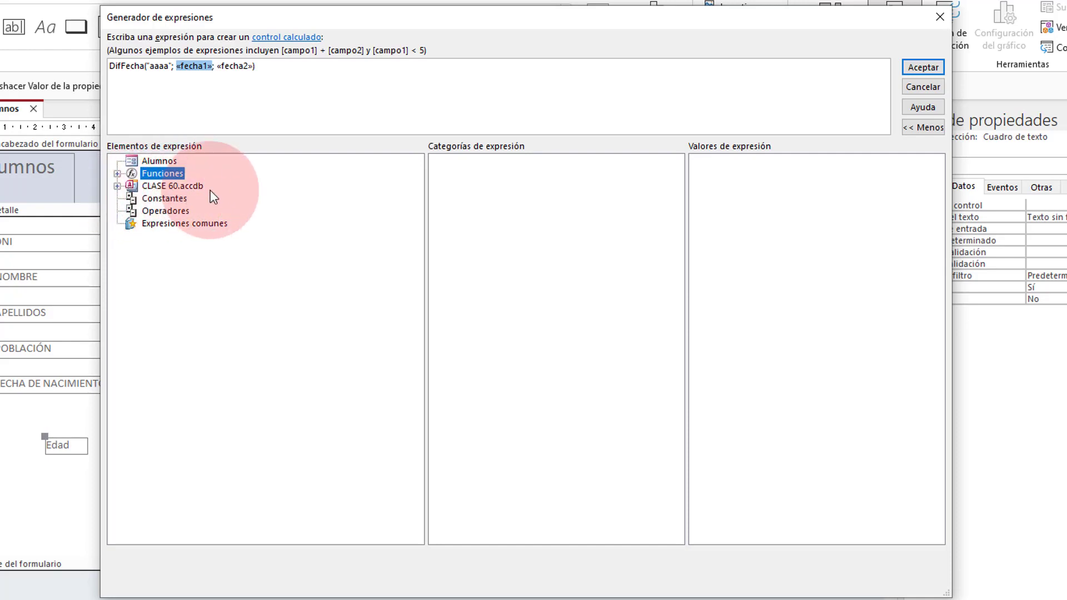
pyautogui.click(117, 186)
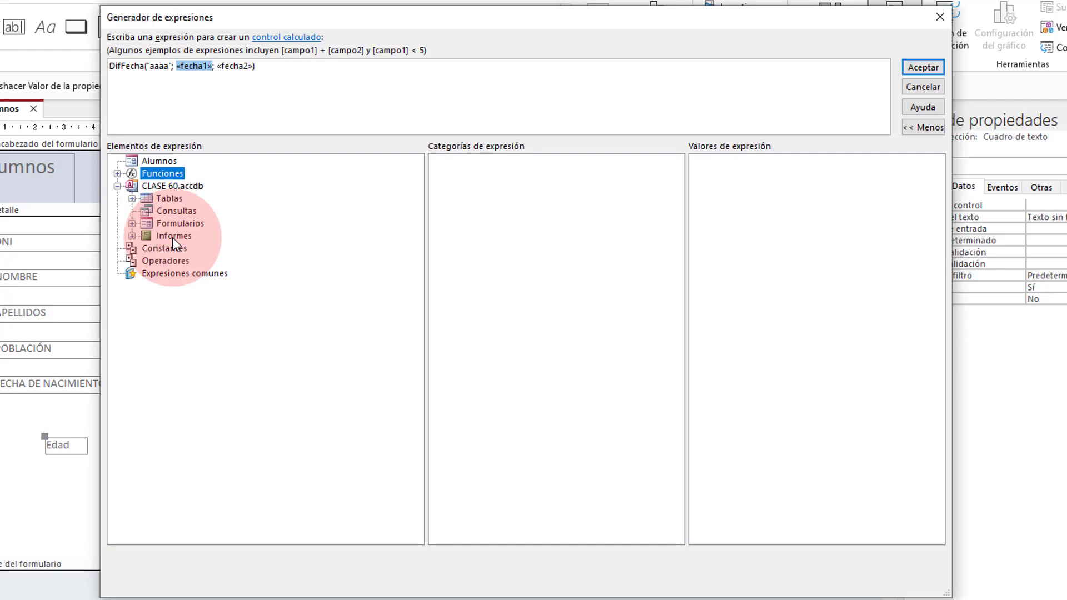
pyautogui.moveTo(242, 18); pyautogui.dragTo(401, 15)
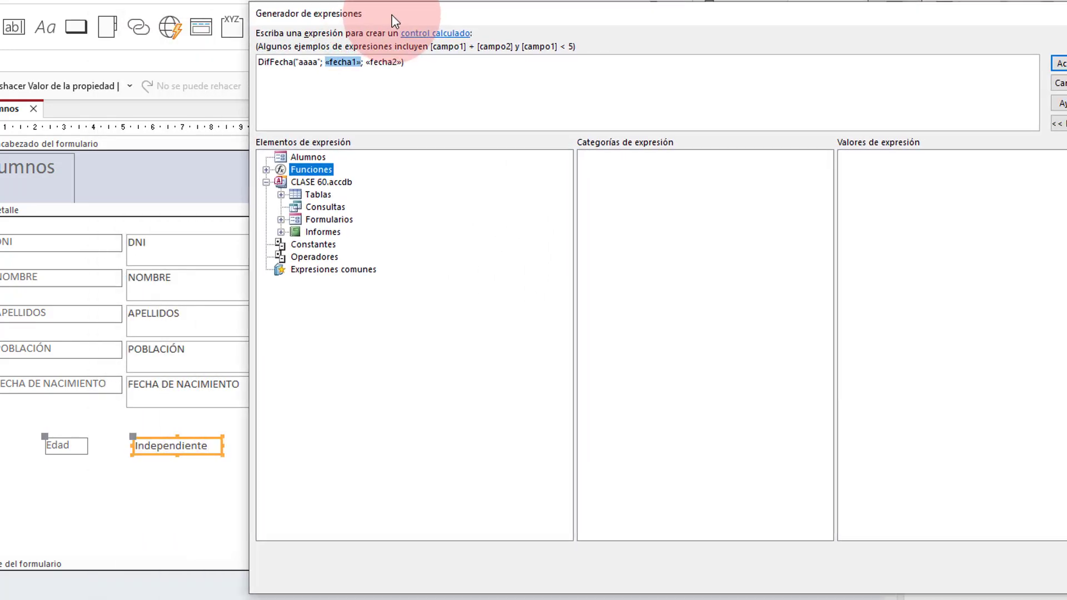
pyautogui.click(280, 194)
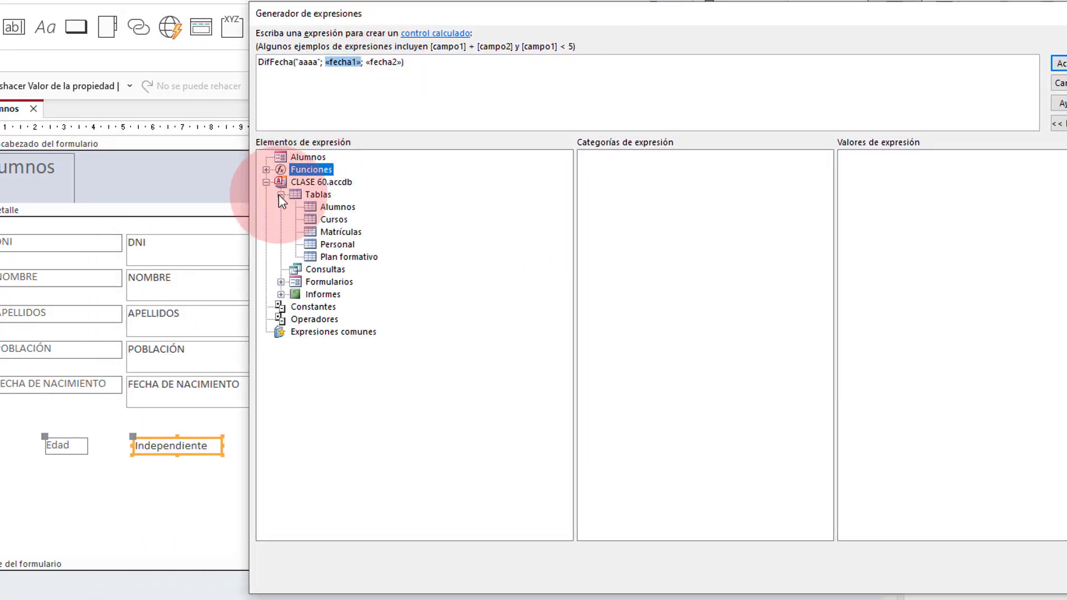
pyautogui.click(334, 208)
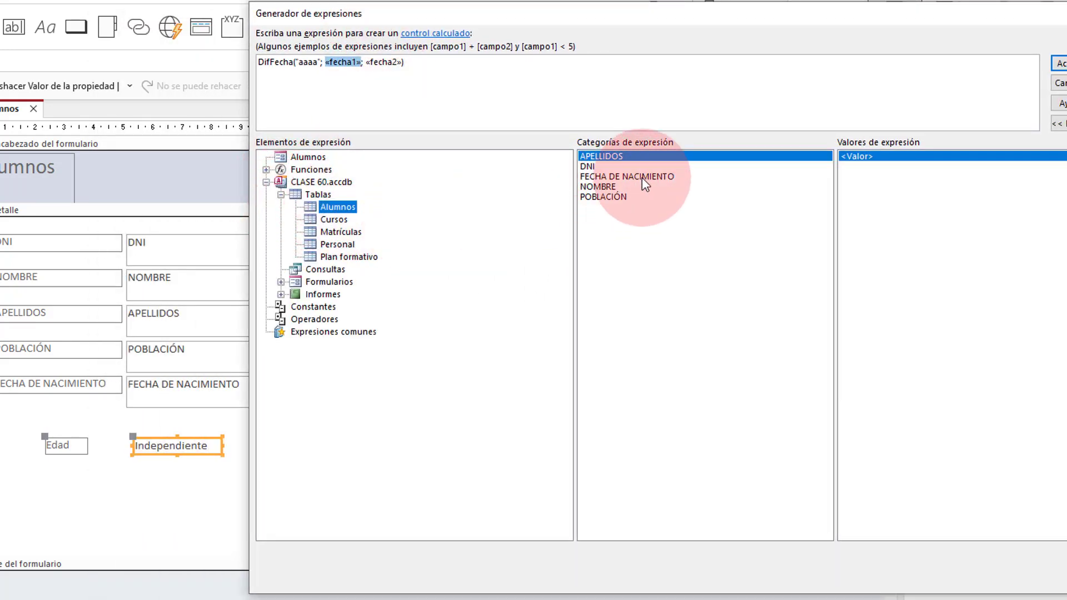
pyautogui.click(281, 281)
pyautogui.click(295, 306)
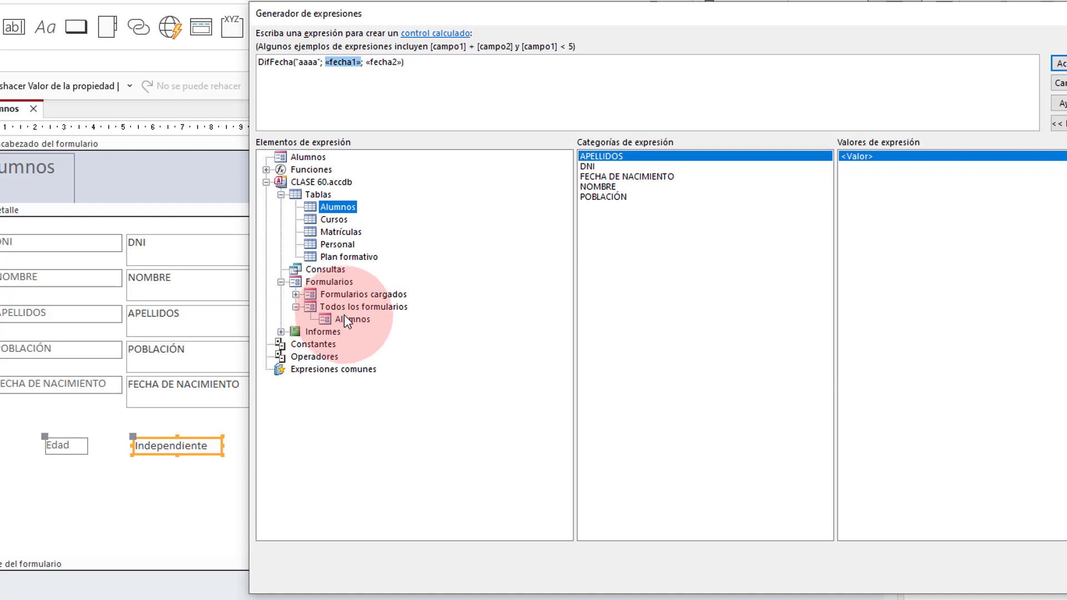
pyautogui.click(351, 320)
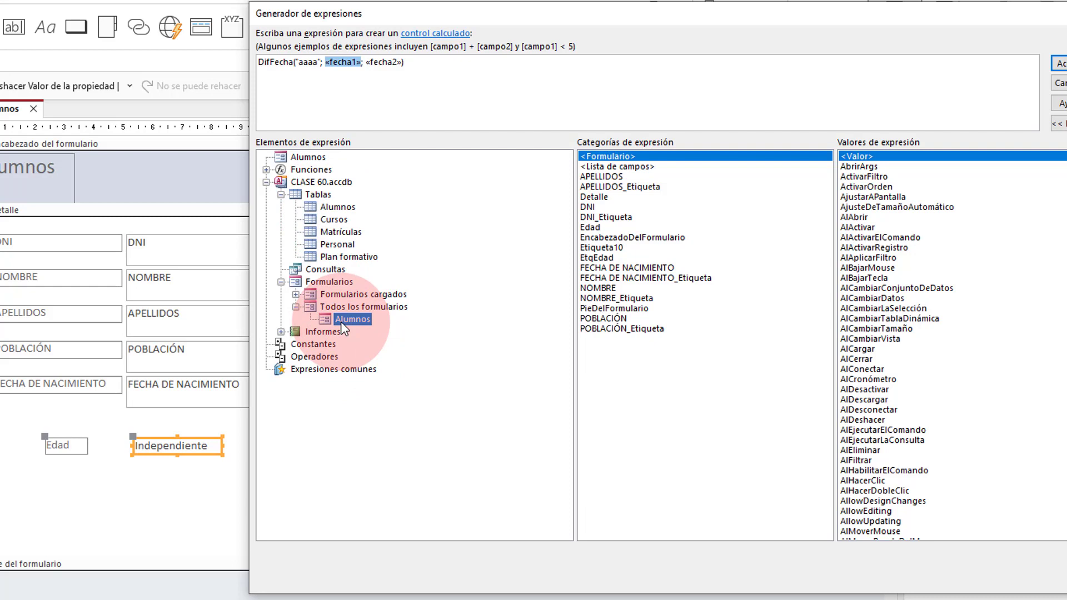
# Step: Use FECHA DE NACIMIENTO as fecha1 and delete the two leftover «Expr» placeholders
pyautogui.doubleClick(614, 268)
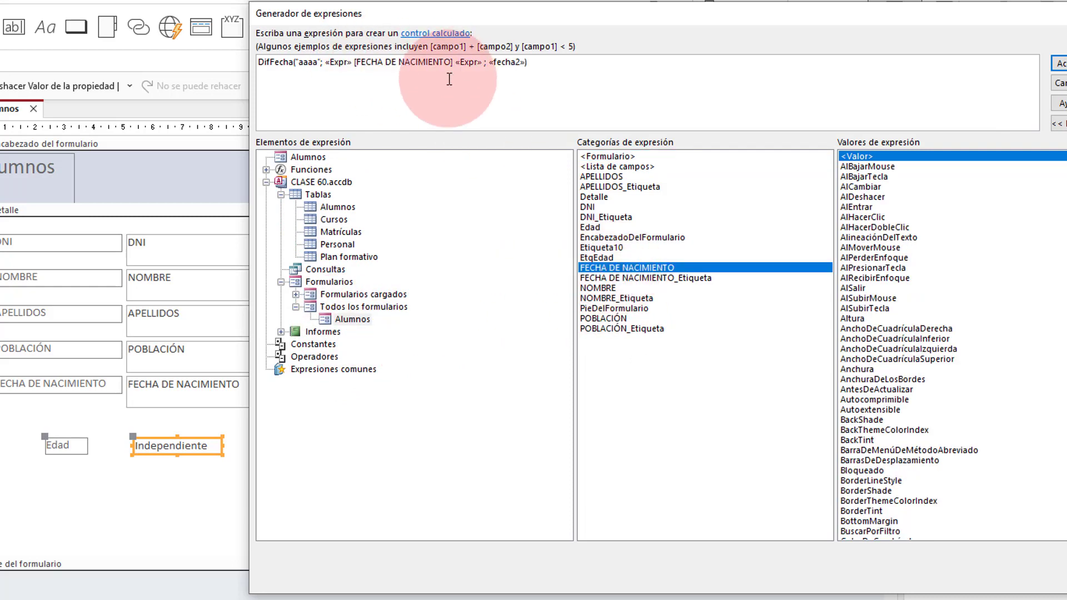
pyautogui.click(338, 62)
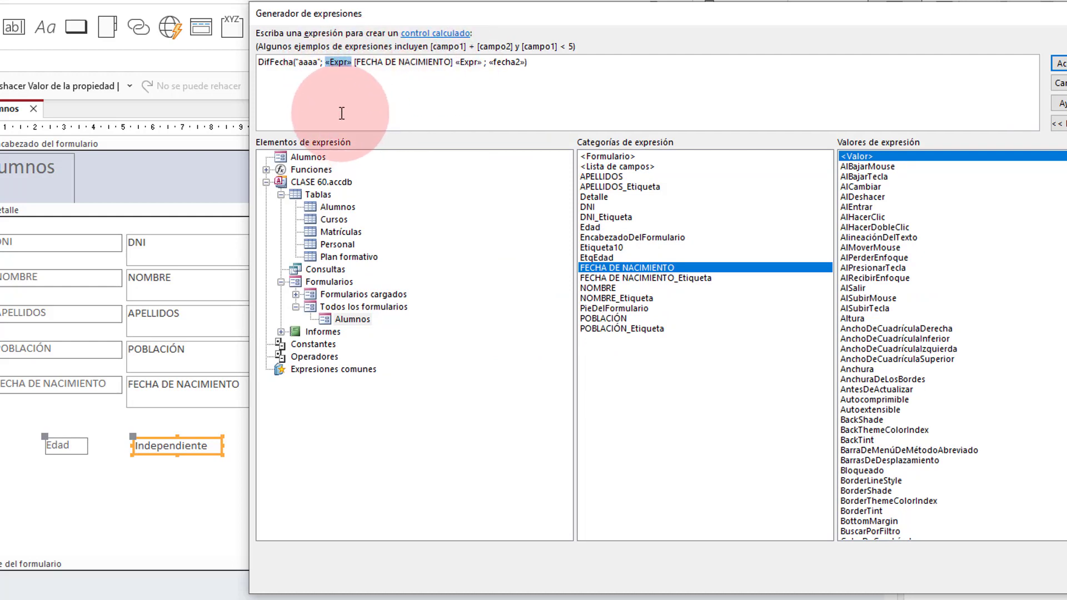
pyautogui.press('Delete')
pyautogui.click(441, 63)
pyautogui.press('Delete')
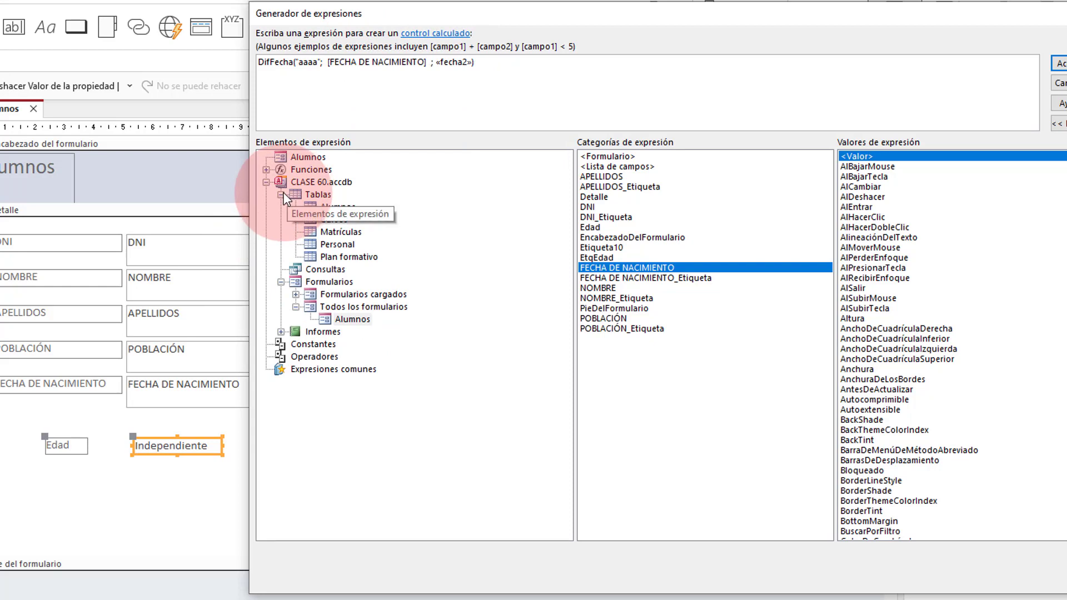
pyautogui.click(265, 182)
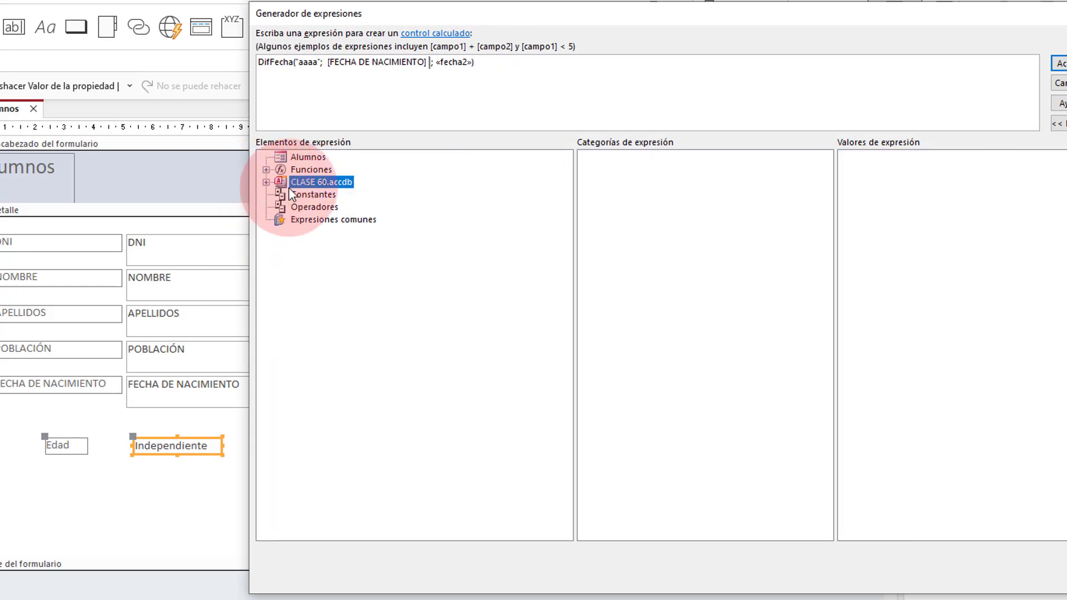
pyautogui.click(266, 182)
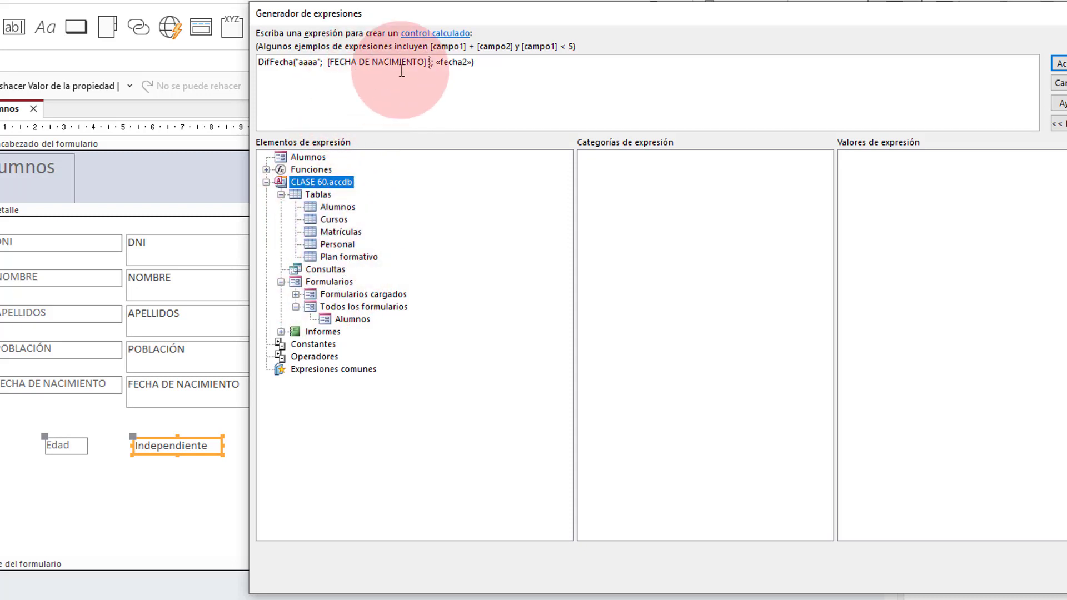
pyautogui.click(266, 182)
pyautogui.click(266, 182)
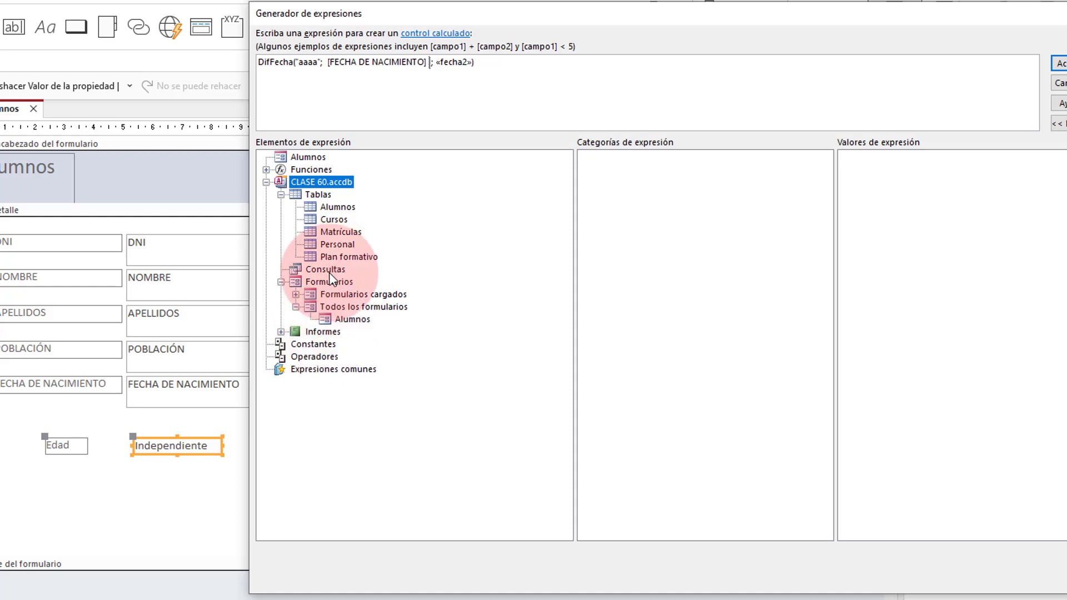
pyautogui.click(266, 182)
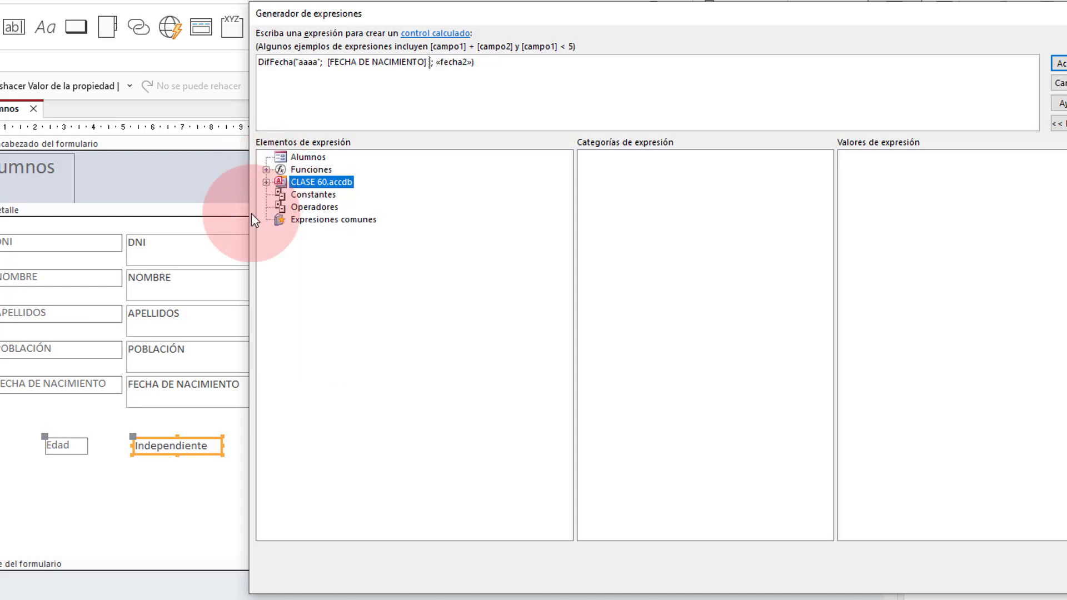
# Step: Replace «fecha2» with Fecha() from the built-in Fecha y hora functions
pyautogui.click(456, 64)
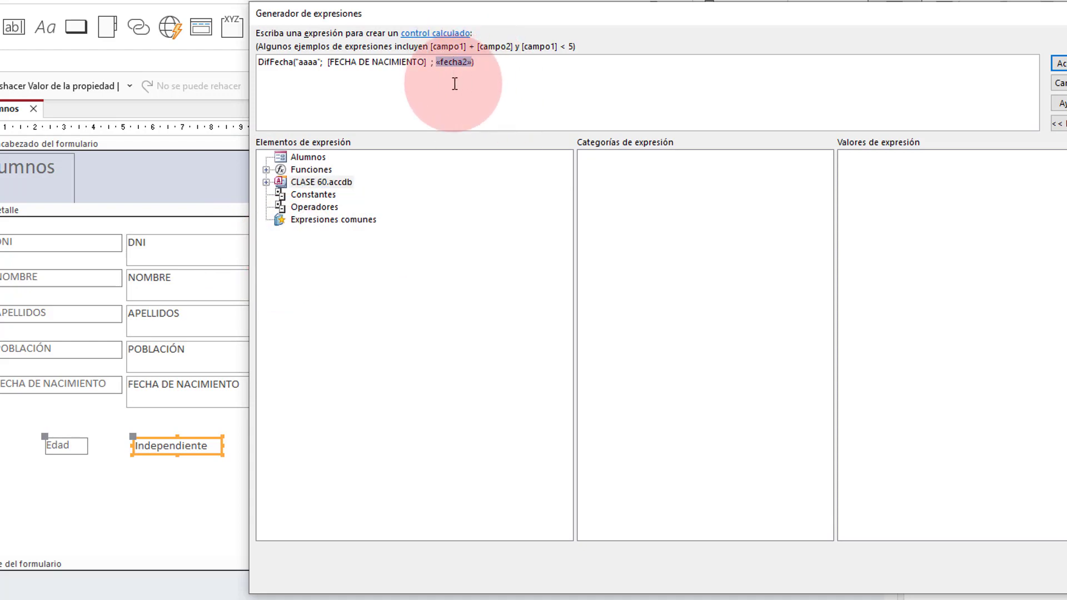
pyautogui.click(265, 169)
pyautogui.click(369, 183)
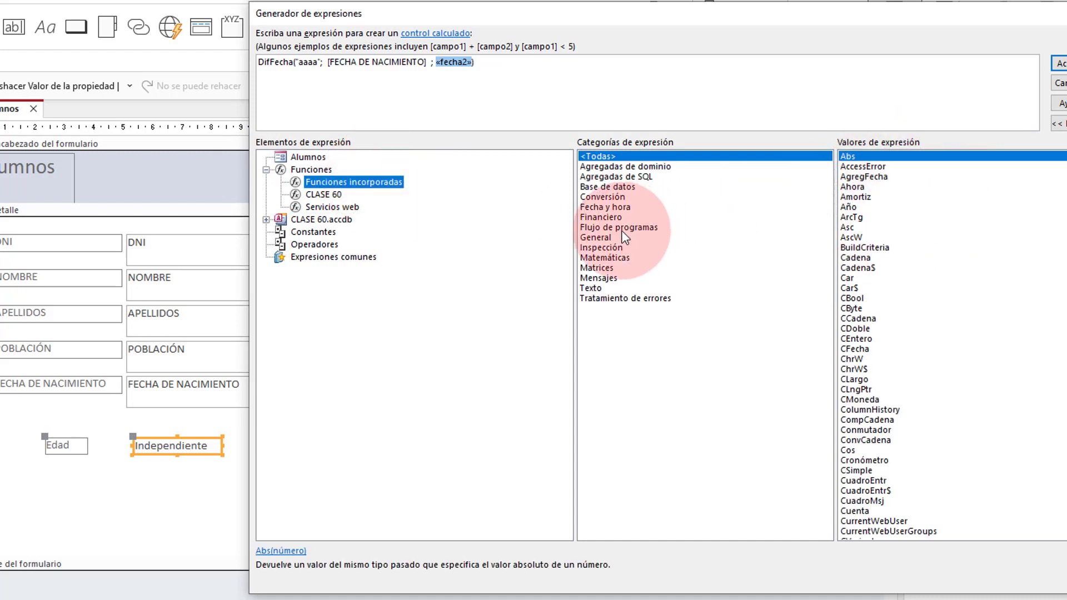
pyautogui.click(615, 207)
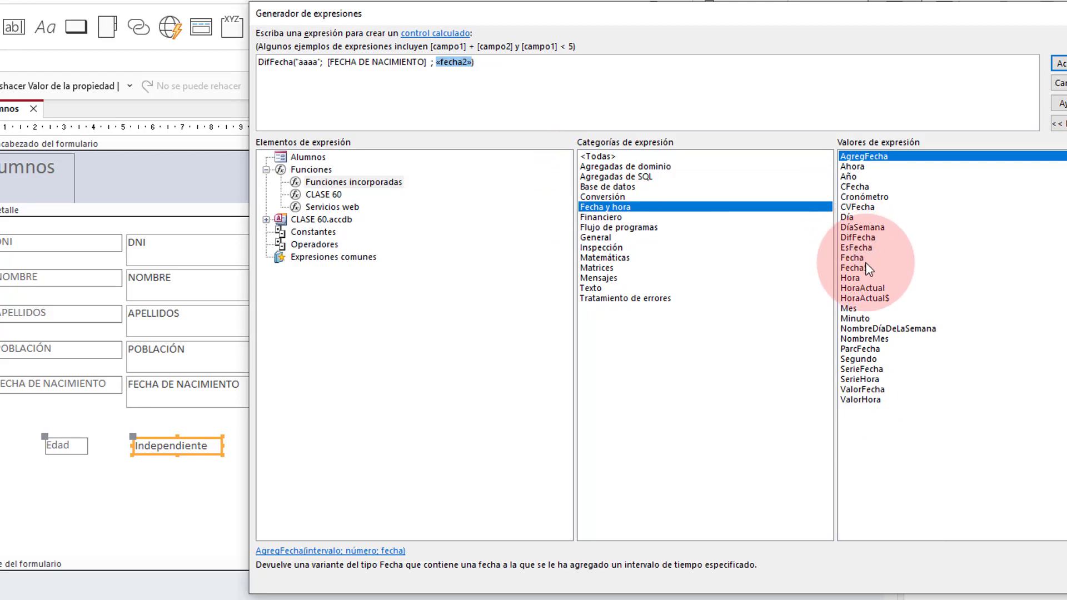
pyautogui.doubleClick(861, 259)
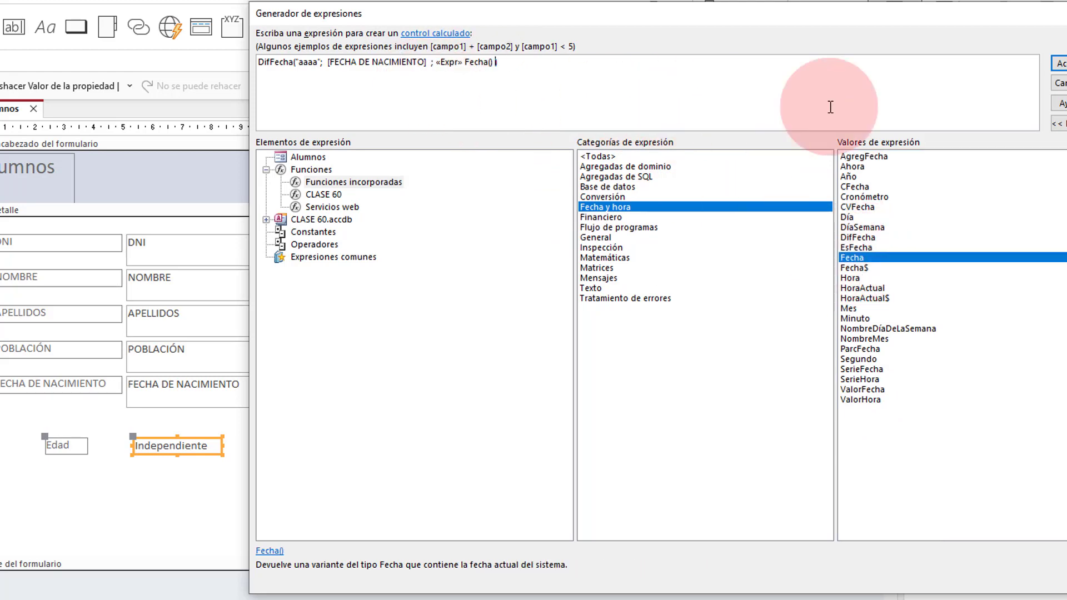
# Step: Fix the syntax error by removing the leftover «Expr», accept, and view the form showing Edad 43
pyautogui.click(1058, 62)
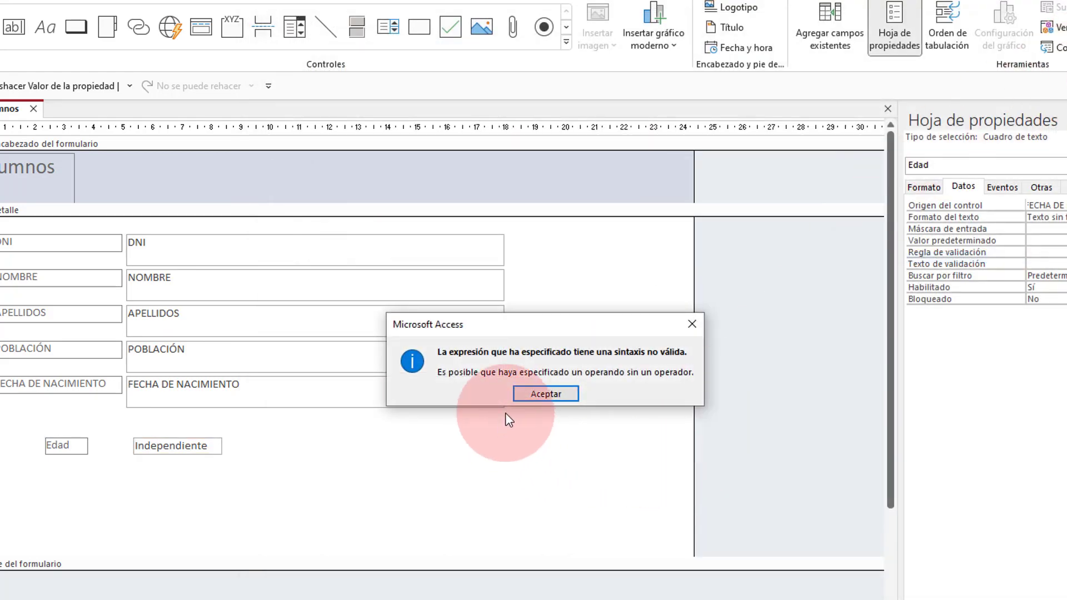
pyautogui.click(558, 394)
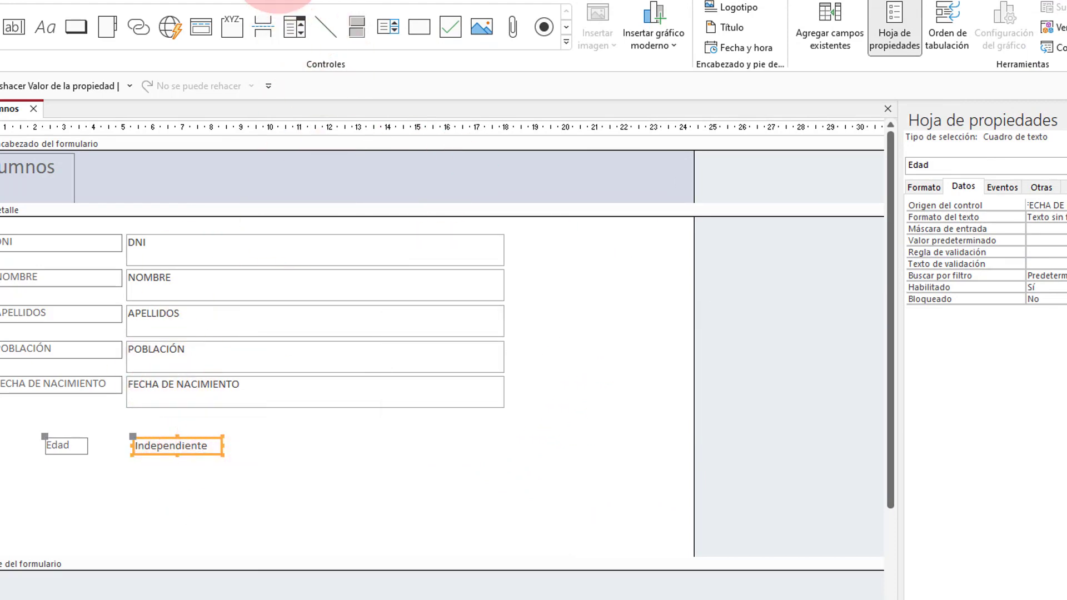
pyautogui.click(1065, 205)
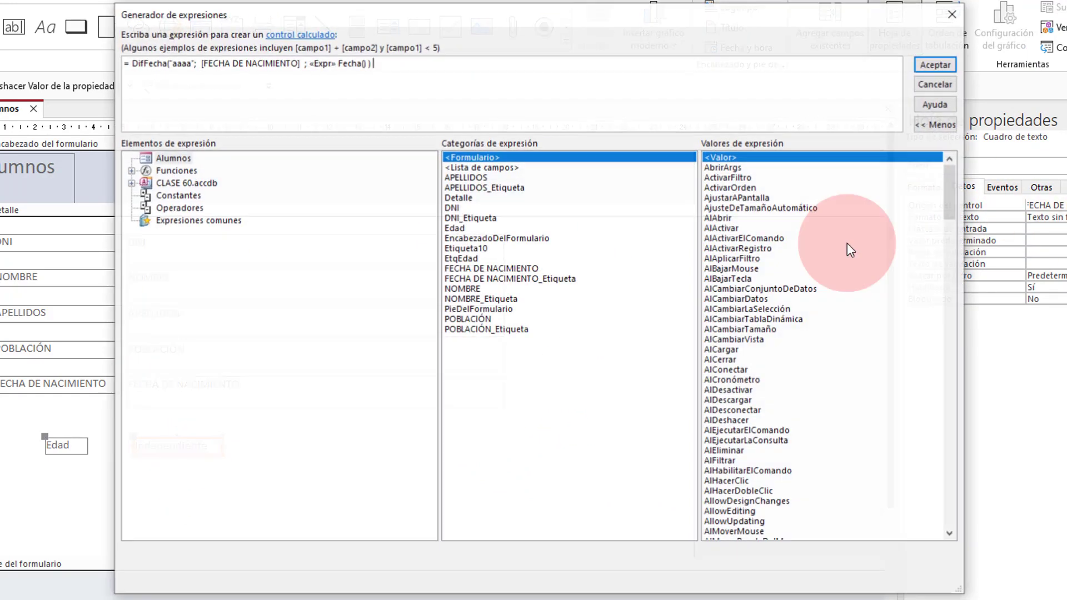
pyautogui.click(316, 61)
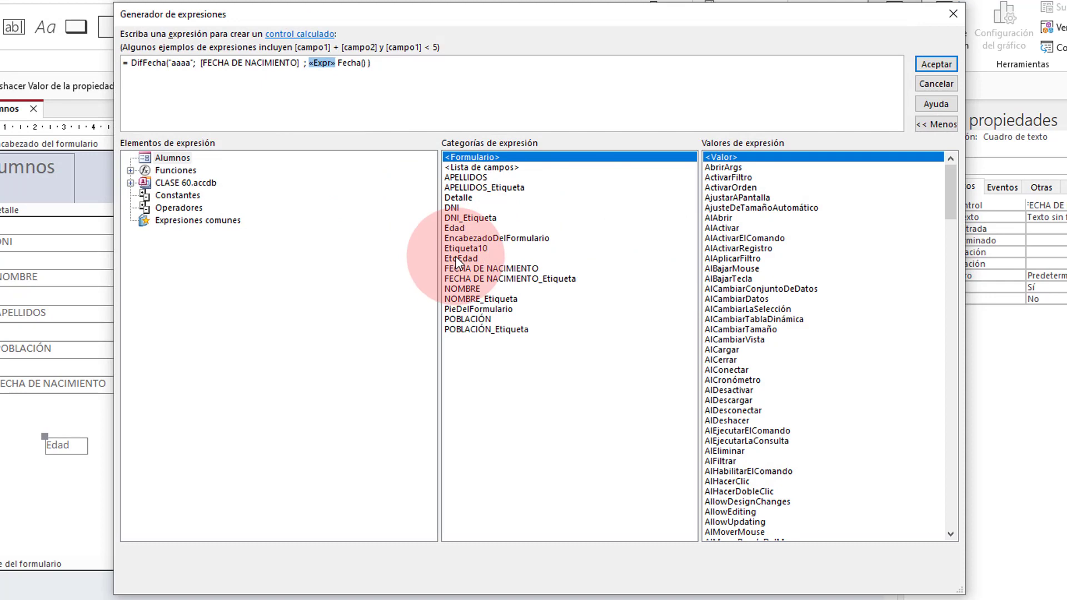
pyautogui.click(950, 63)
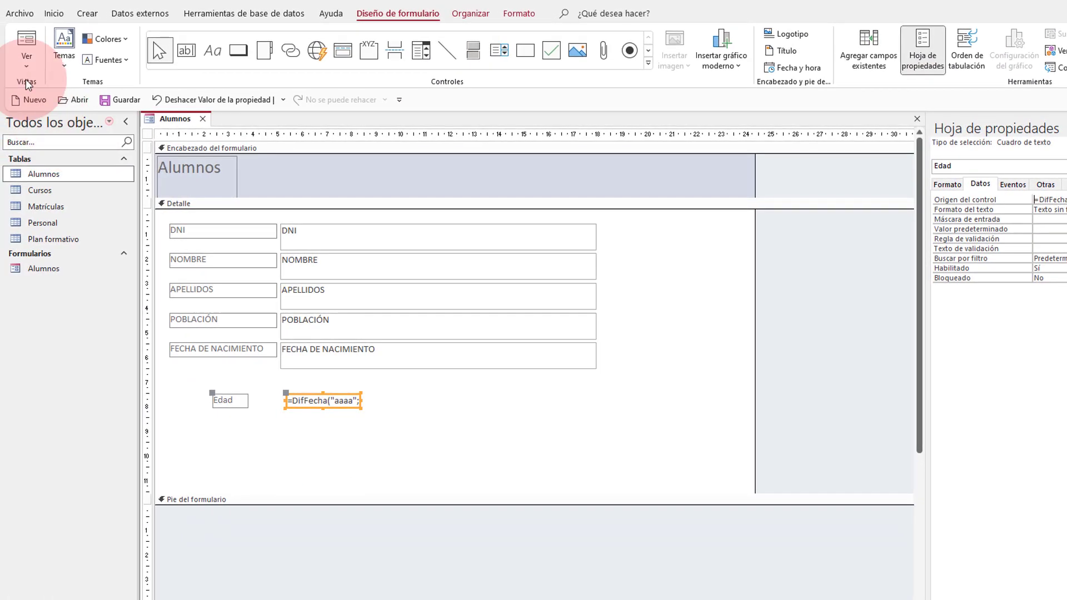
pyautogui.click(22, 41)
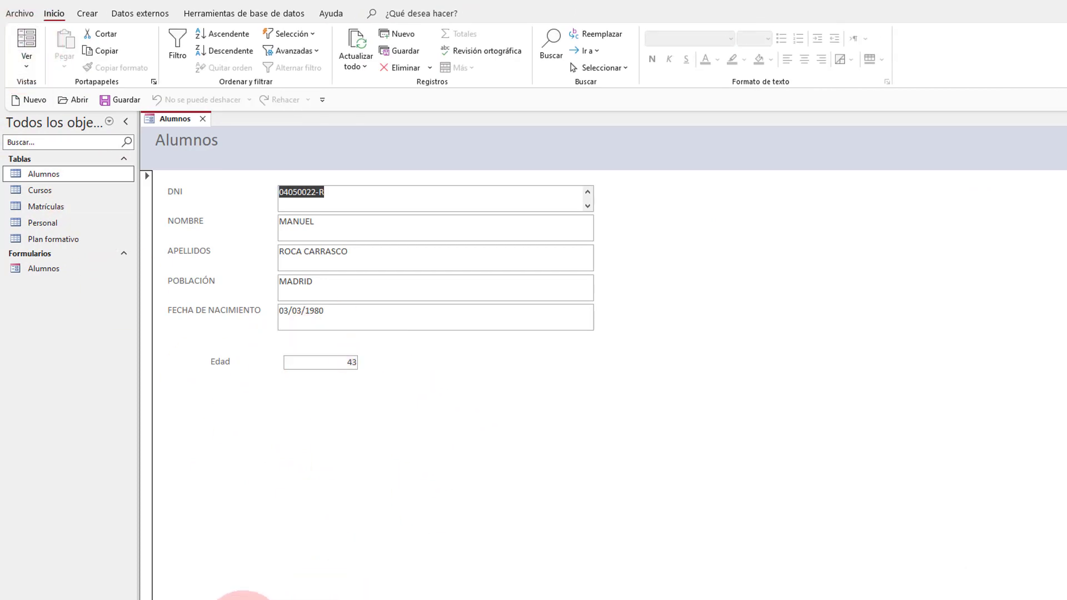
# Step: Step through five student records, seeing ages like 45 and 48, then close the Alumnos form
pyautogui.click(234, 599)
pyautogui.click(235, 599)
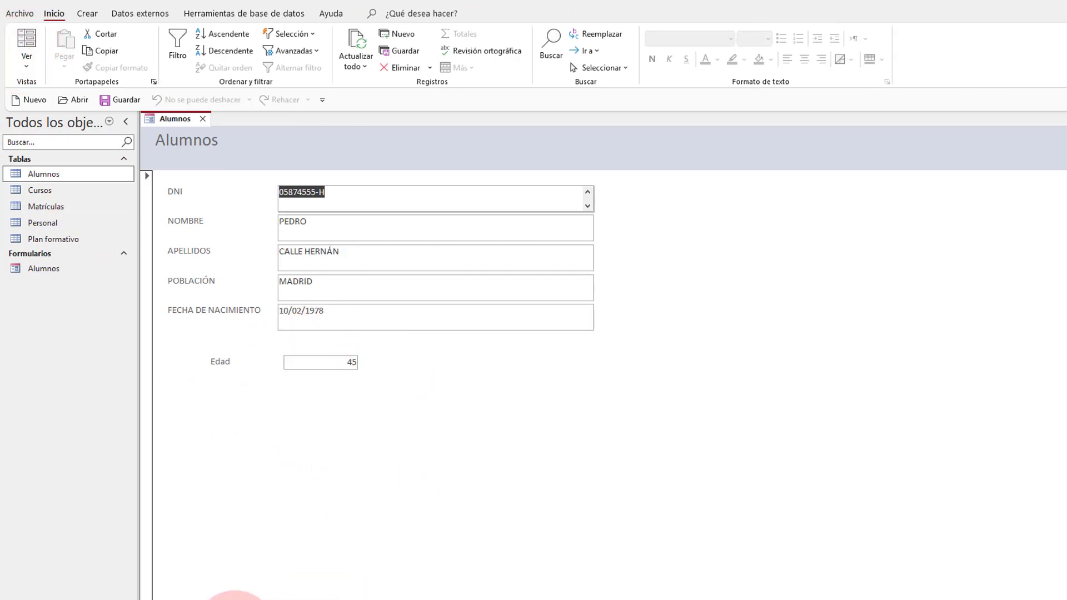
pyautogui.click(234, 599)
pyautogui.click(234, 599)
pyautogui.click(234, 599)
pyautogui.click(234, 599)
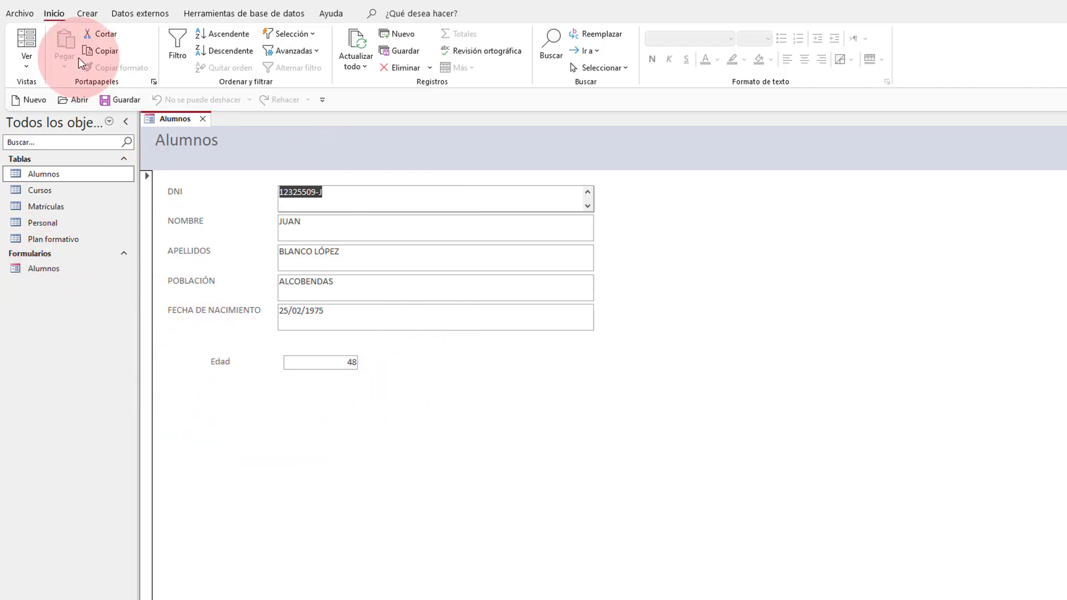
pyautogui.click(202, 119)
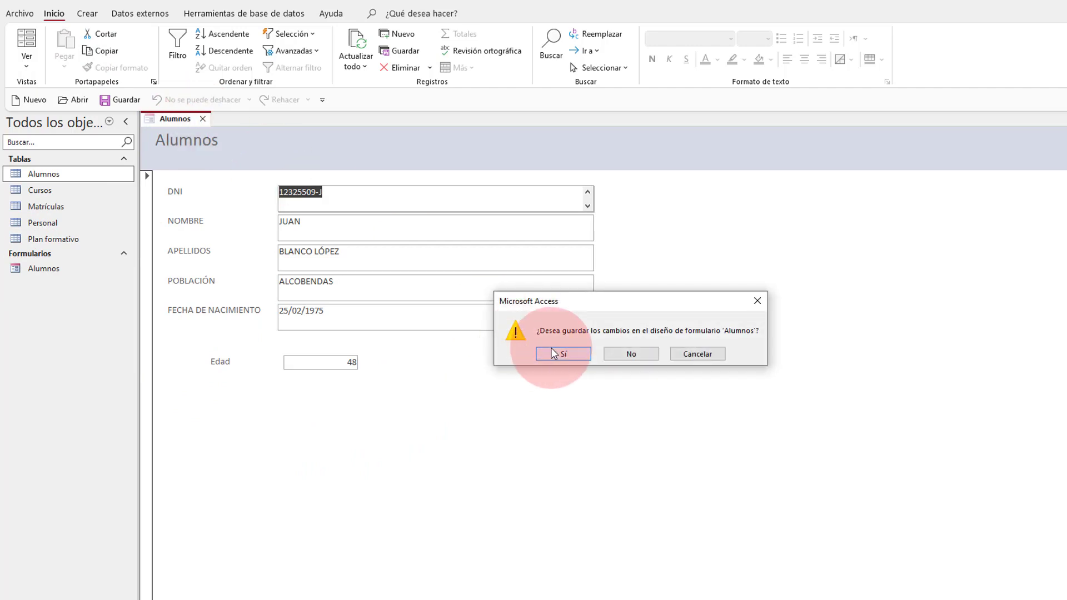
# Step: Save the Alumnos form and start a new query design on the Alumnos table
pyautogui.click(556, 354)
pyautogui.click(86, 16)
pyautogui.click(260, 50)
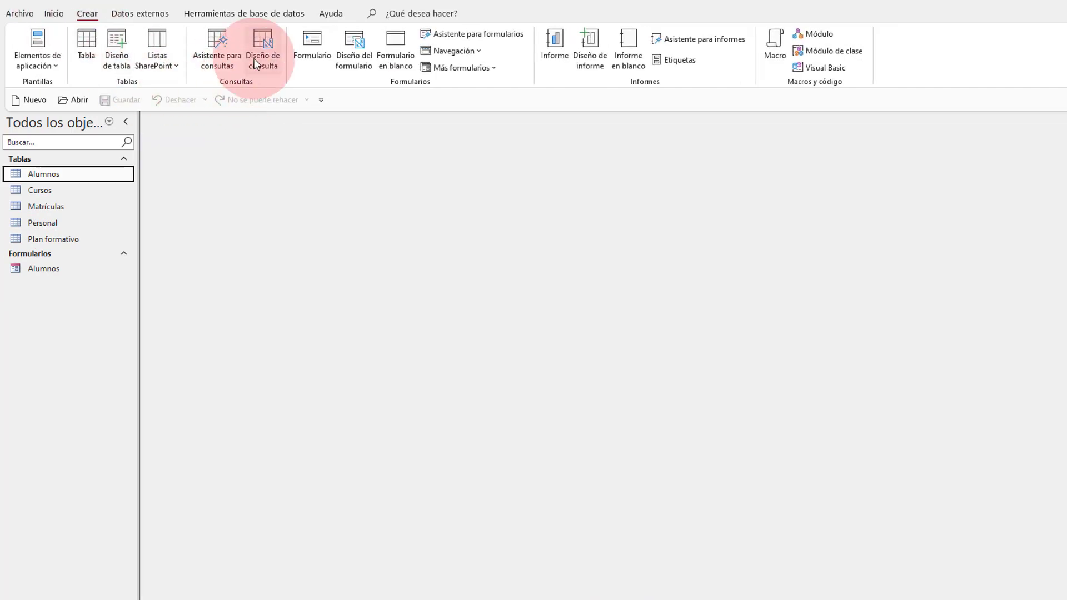
pyautogui.click(653, 322)
pyautogui.click(1062, 121)
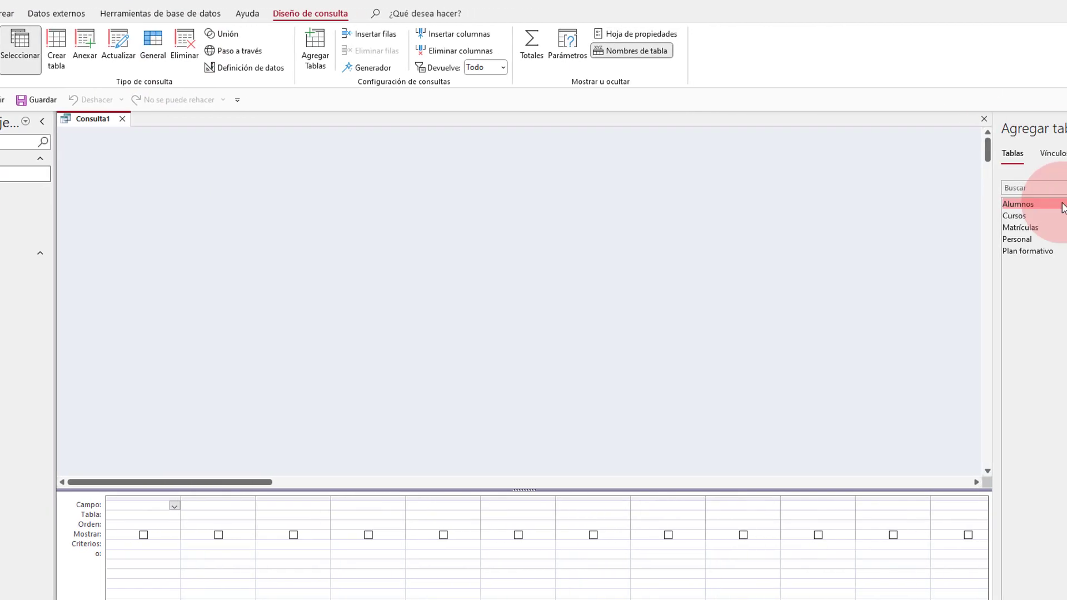
pyautogui.doubleClick(1063, 208)
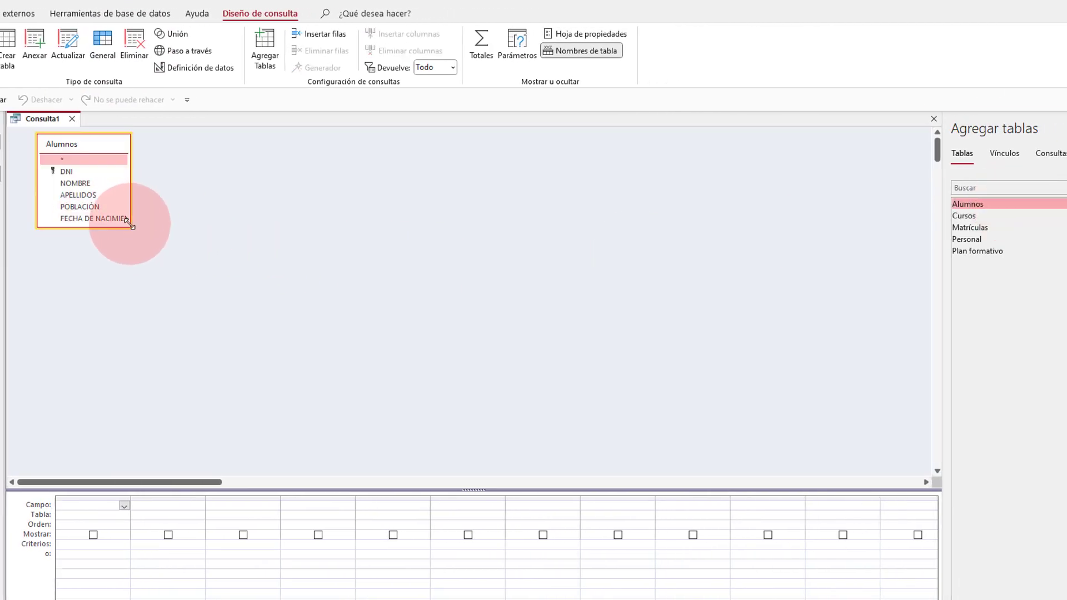
# Step: Add NOMBRE, APELLIDOS and FECHA DE NACIMIENTO to the query grid
pyautogui.moveTo(129, 223); pyautogui.dragTo(238, 340)
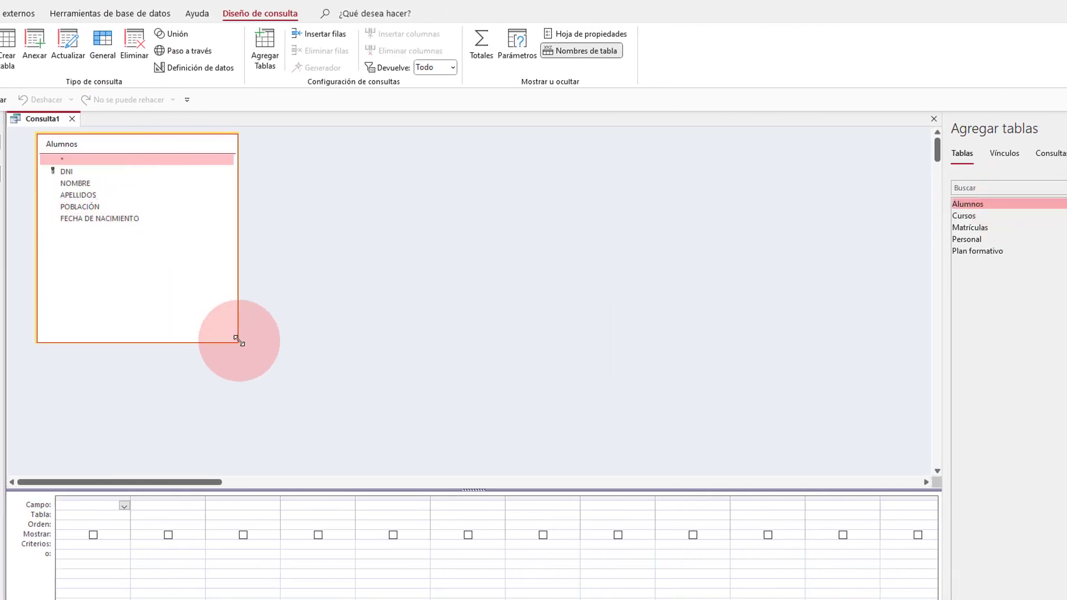
pyautogui.doubleClick(79, 184)
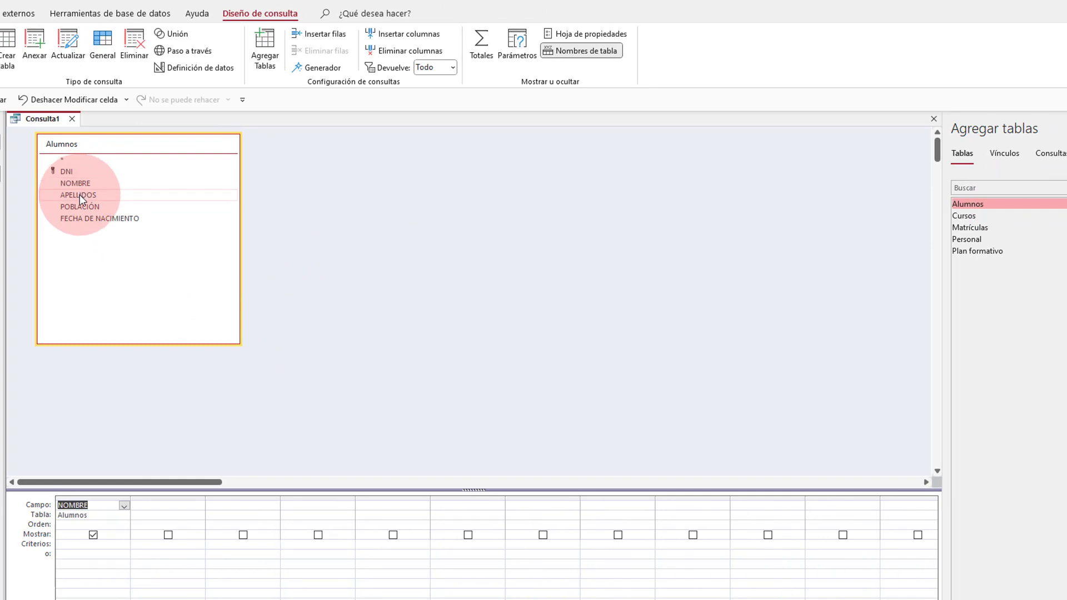
pyautogui.doubleClick(79, 195)
pyautogui.doubleClick(89, 218)
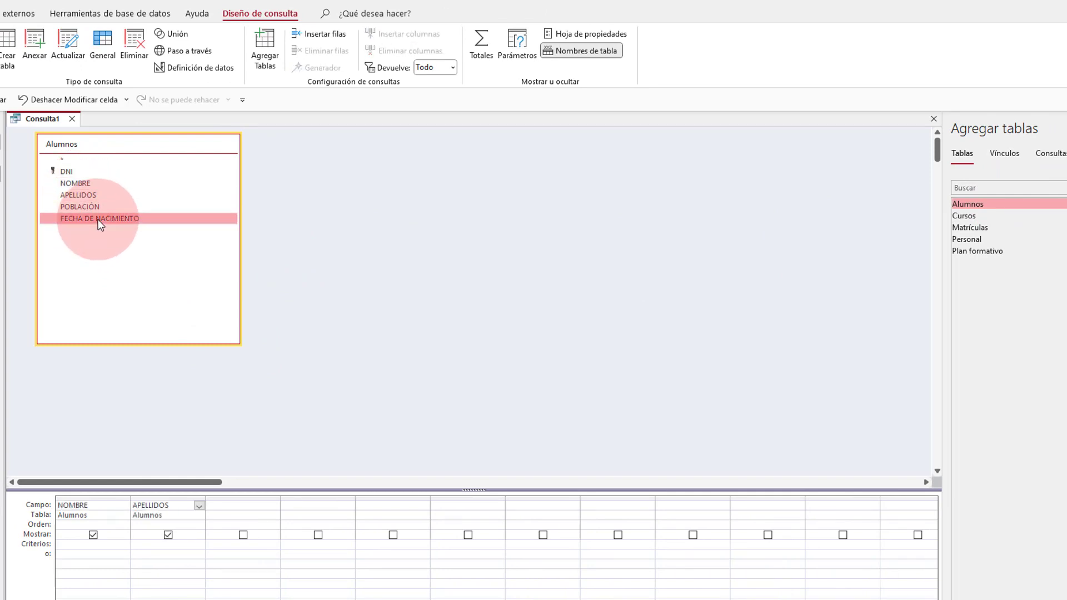
pyautogui.click(310, 503)
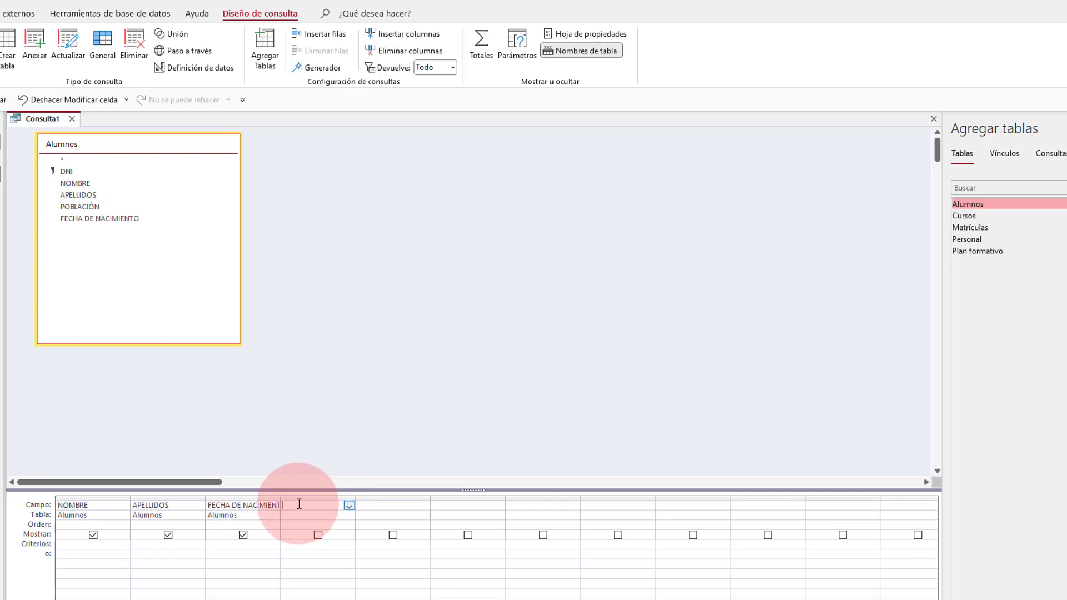
# Step: Launch Generar... on the fourth Campo cell and list the Funciones incorporadas
pyautogui.rightClick(299, 503)
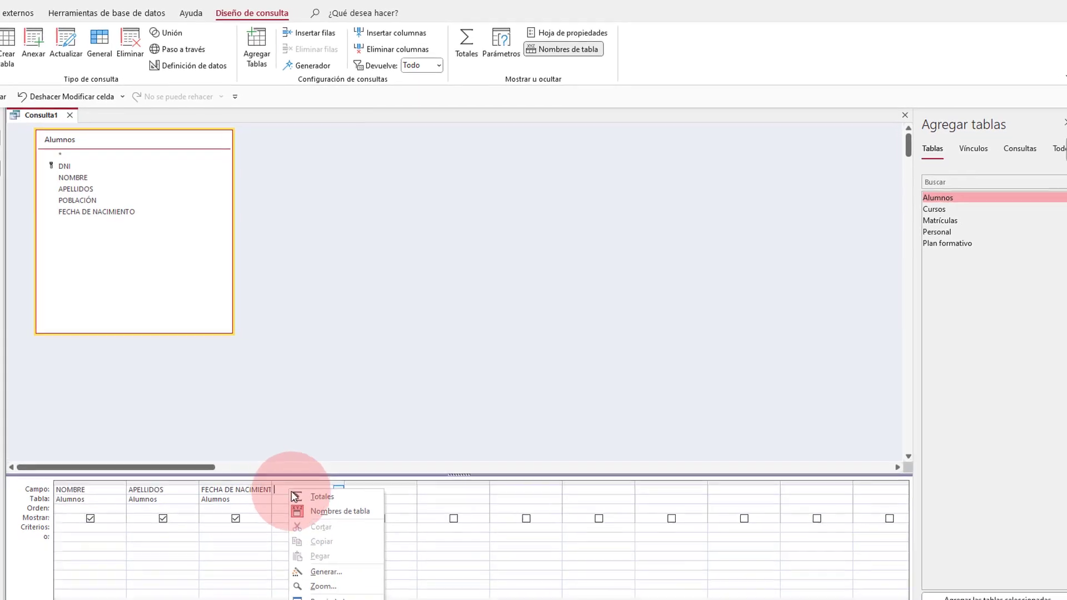
pyautogui.click(353, 591)
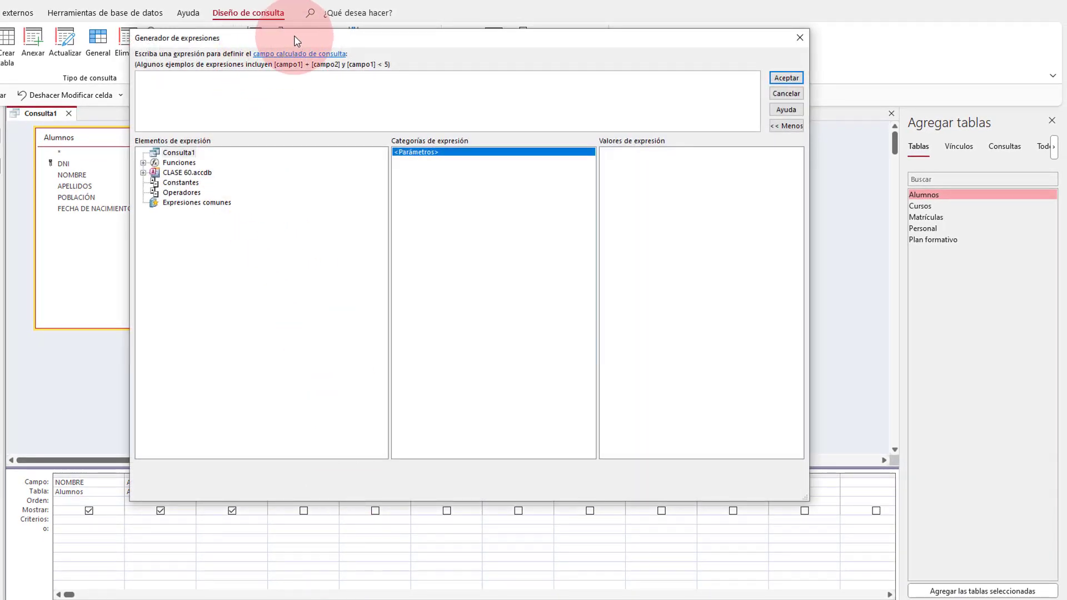
pyautogui.moveTo(298, 40); pyautogui.dragTo(417, 2)
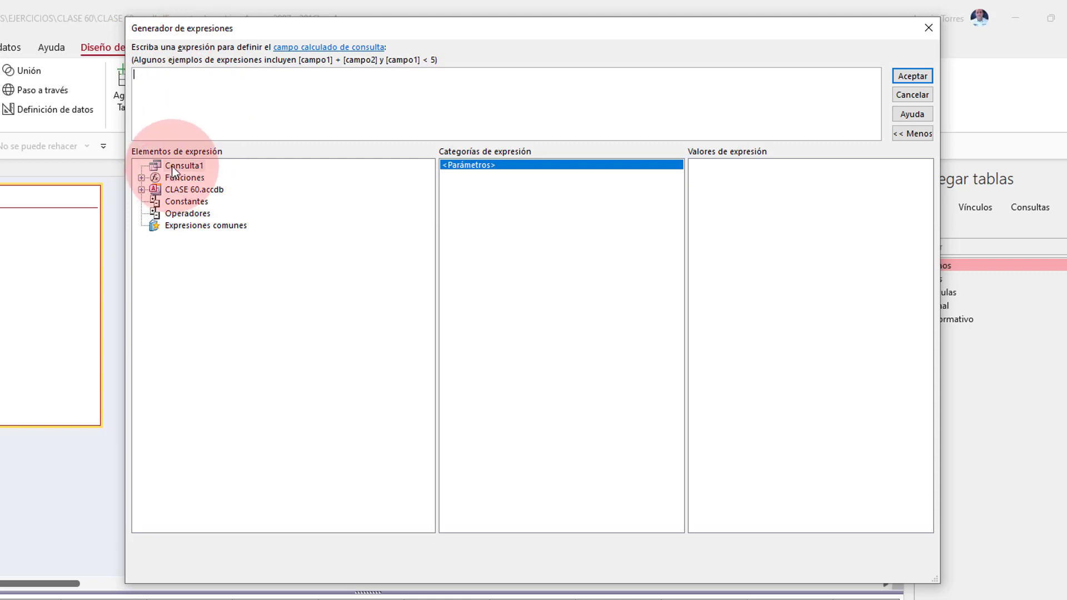
pyautogui.click(142, 179)
pyautogui.click(224, 190)
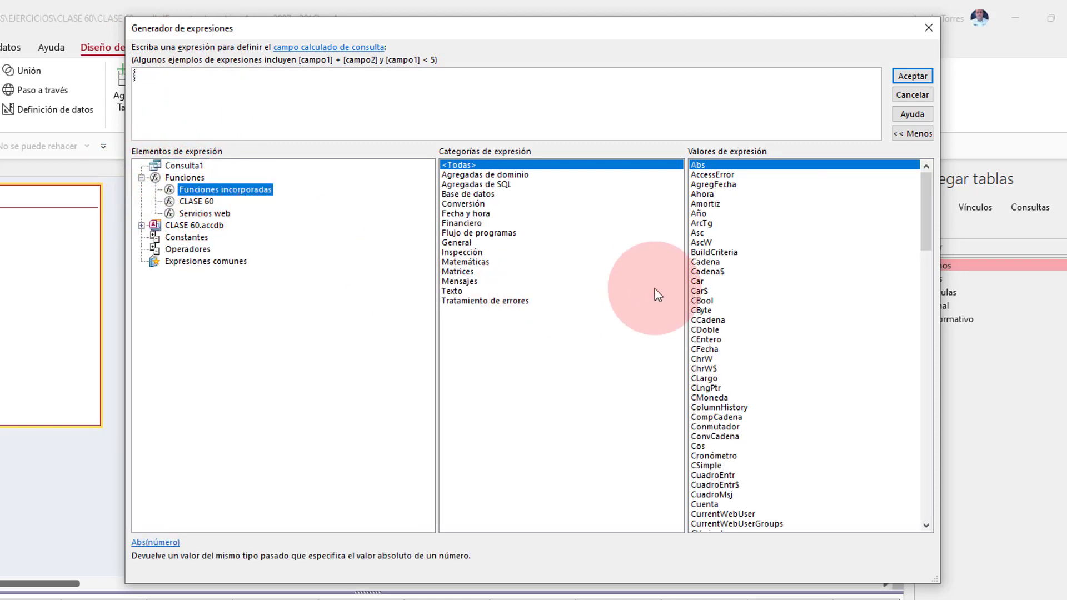
# Step: Insert DifFecha from Fecha y hora, delete the optional week arguments, and close the parenthesis
pyautogui.click(470, 214)
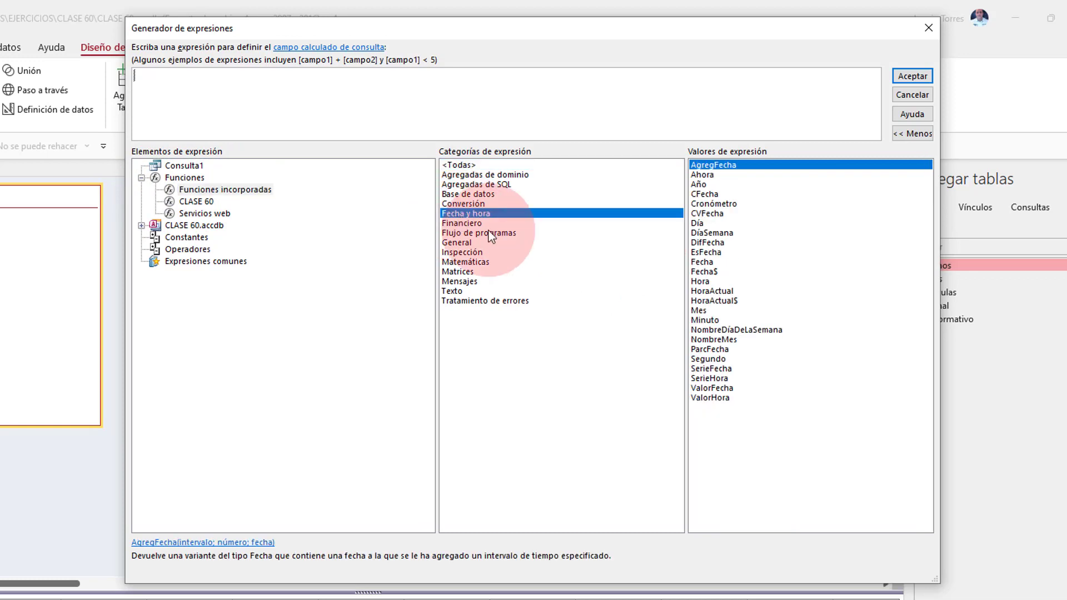
pyautogui.doubleClick(707, 245)
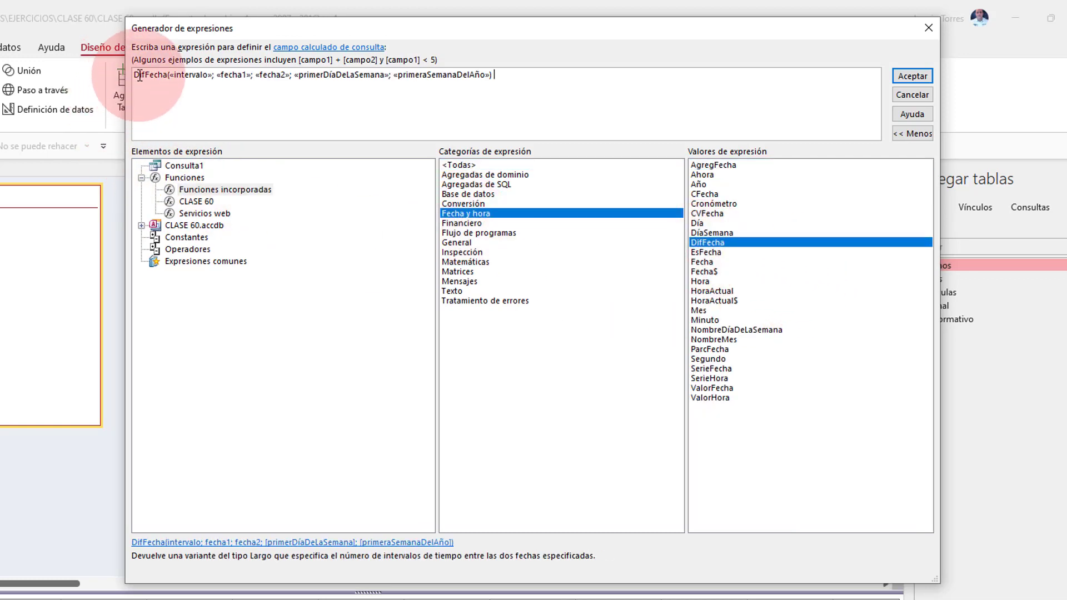
pyautogui.click(500, 83)
pyautogui.moveTo(489, 75); pyautogui.dragTo(293, 79)
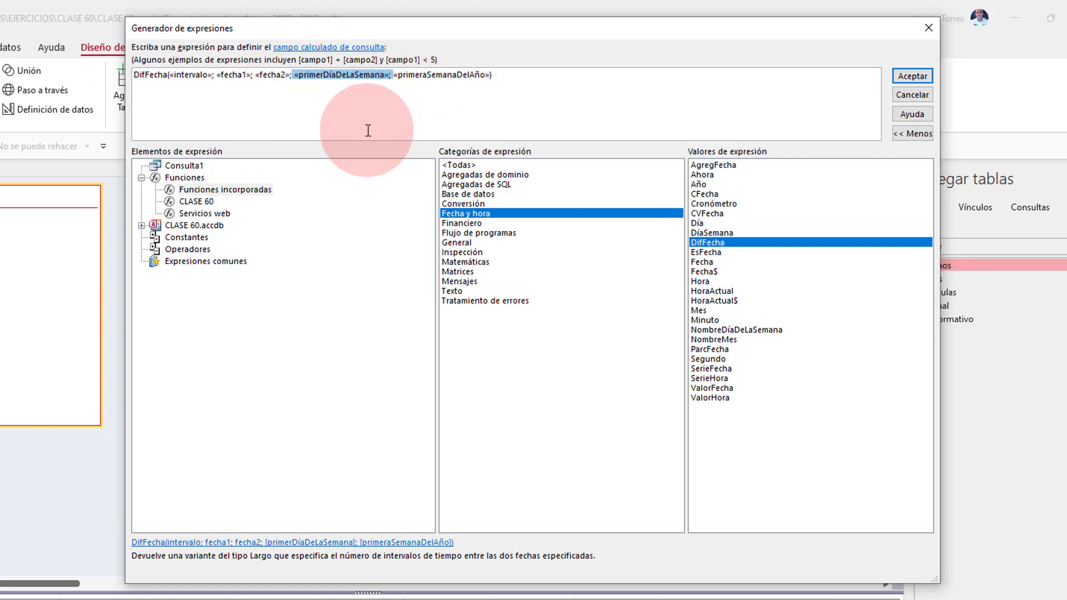
pyautogui.press('Delete')
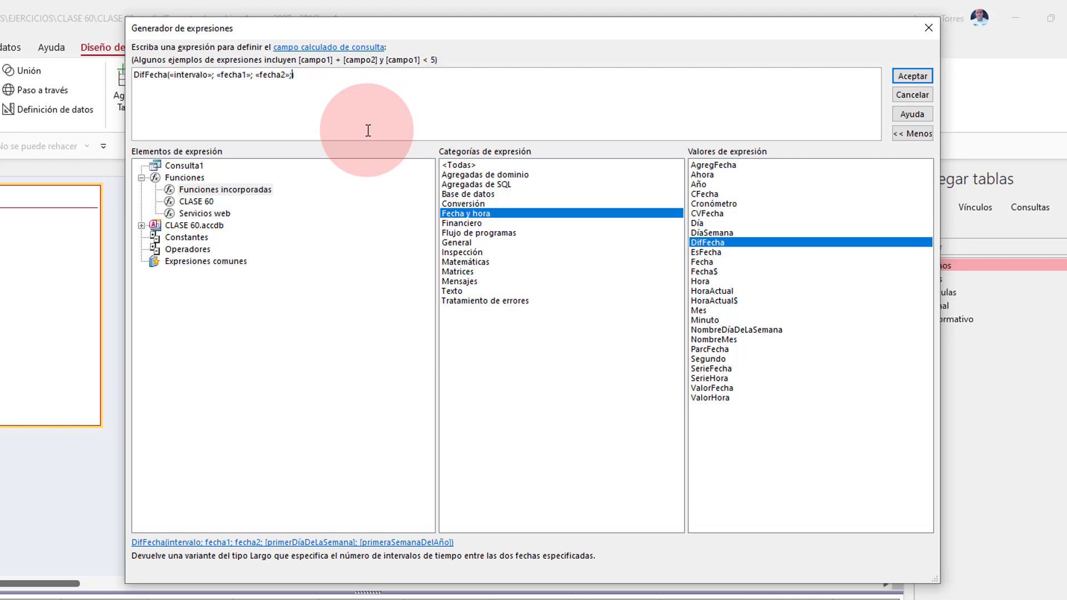
pyautogui.press('BackSpace')
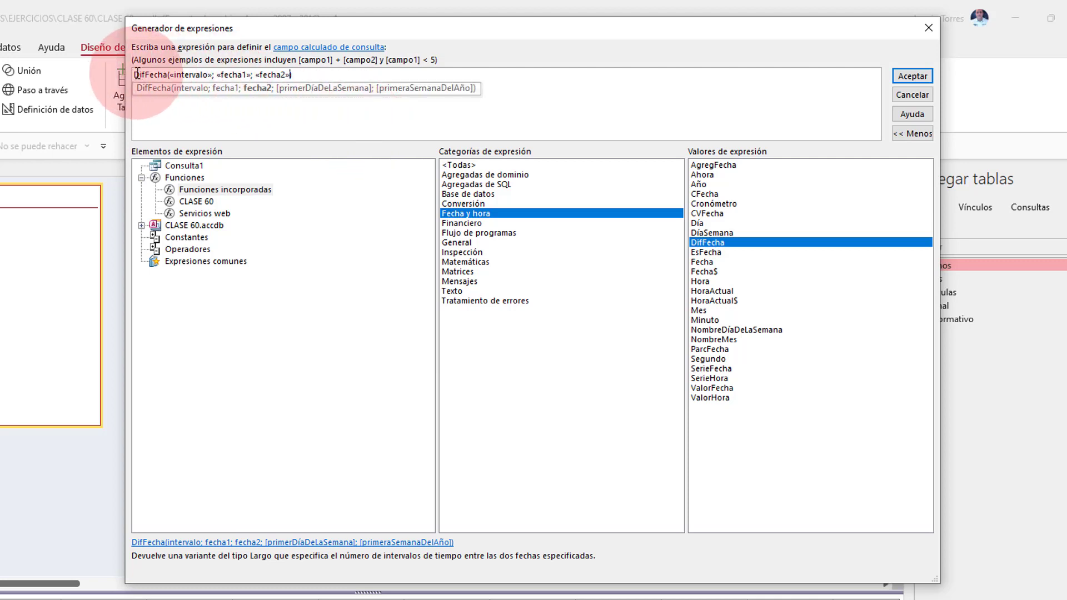
pyautogui.write(')')
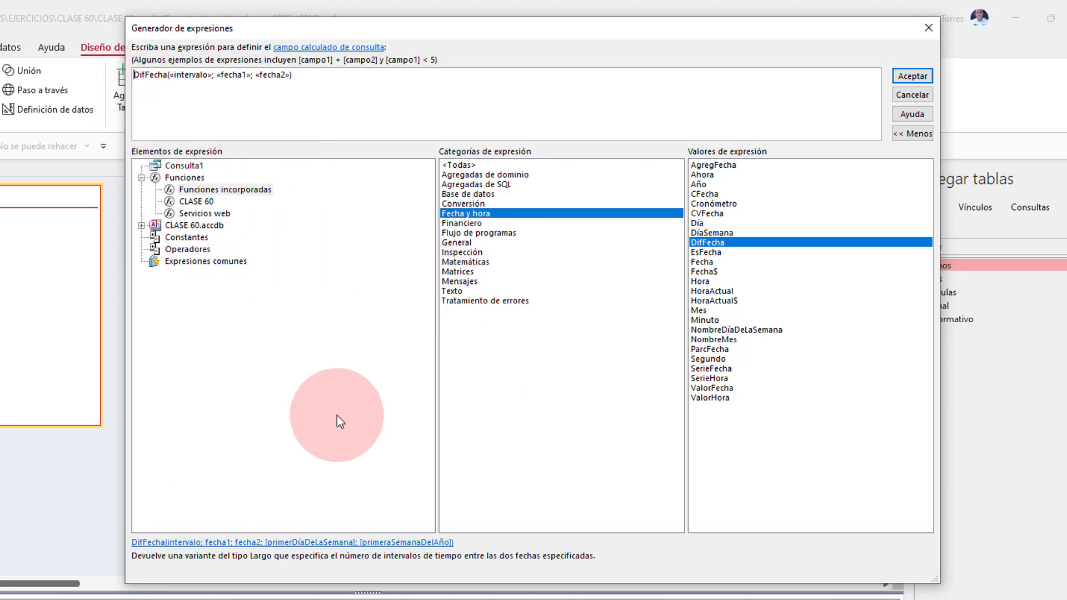
# Step: Prefix the expression with 'Edad:' and set the interval to "aaaa"
pyautogui.write('Edad_')
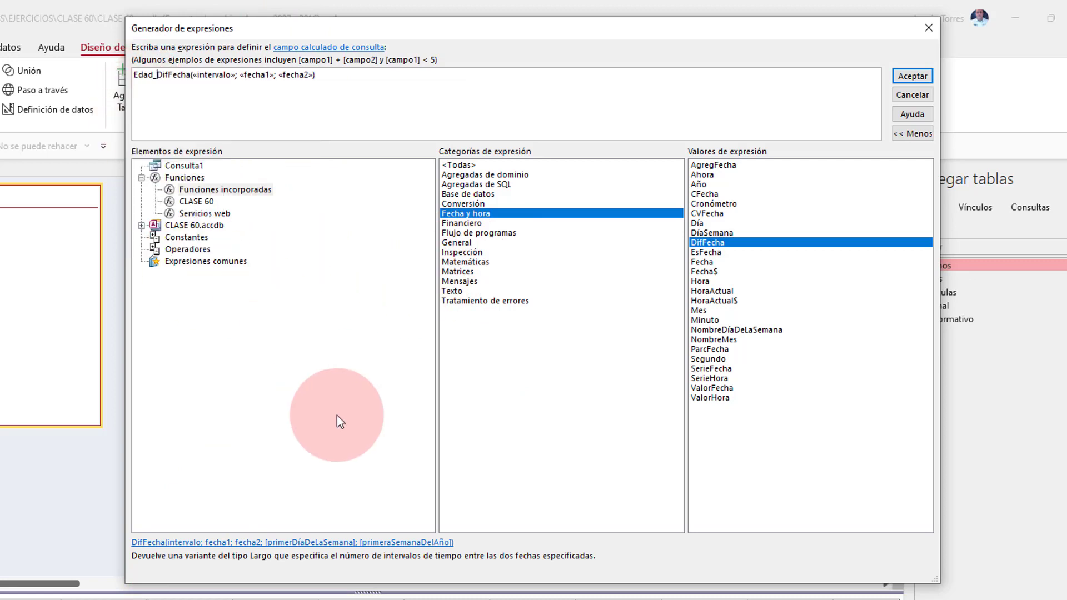
pyautogui.press('BackSpace')
pyautogui.write(':')
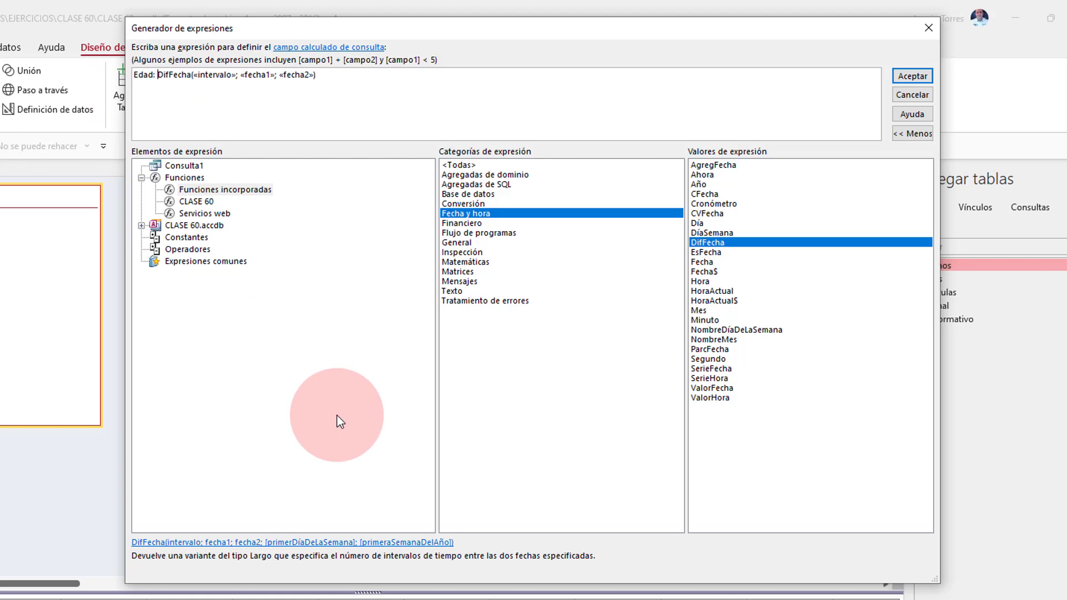
pyautogui.click(213, 75)
pyautogui.write('"aaaa')
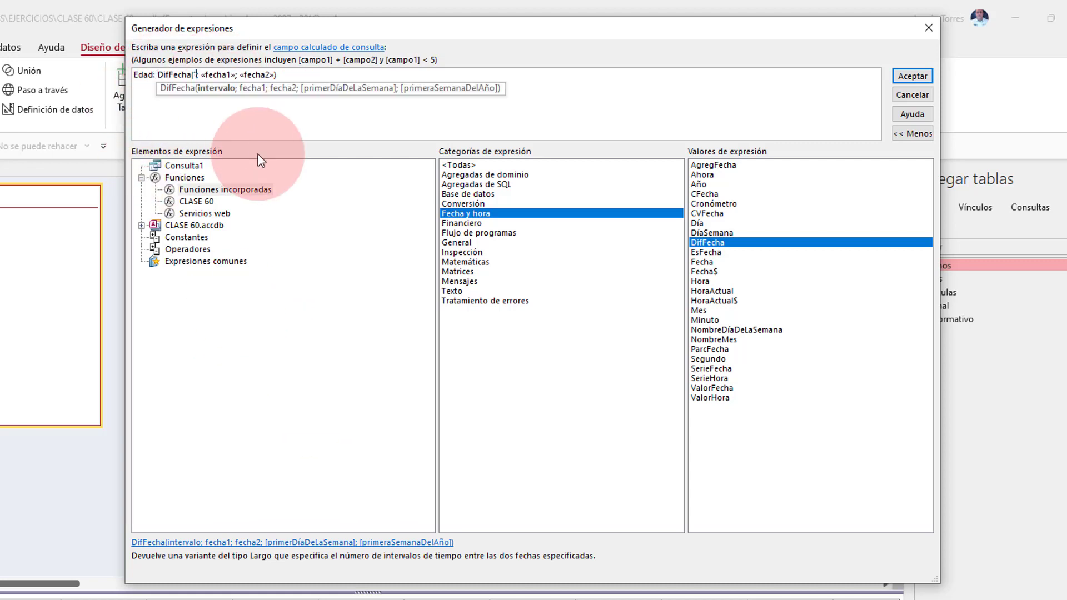
pyautogui.write('"')
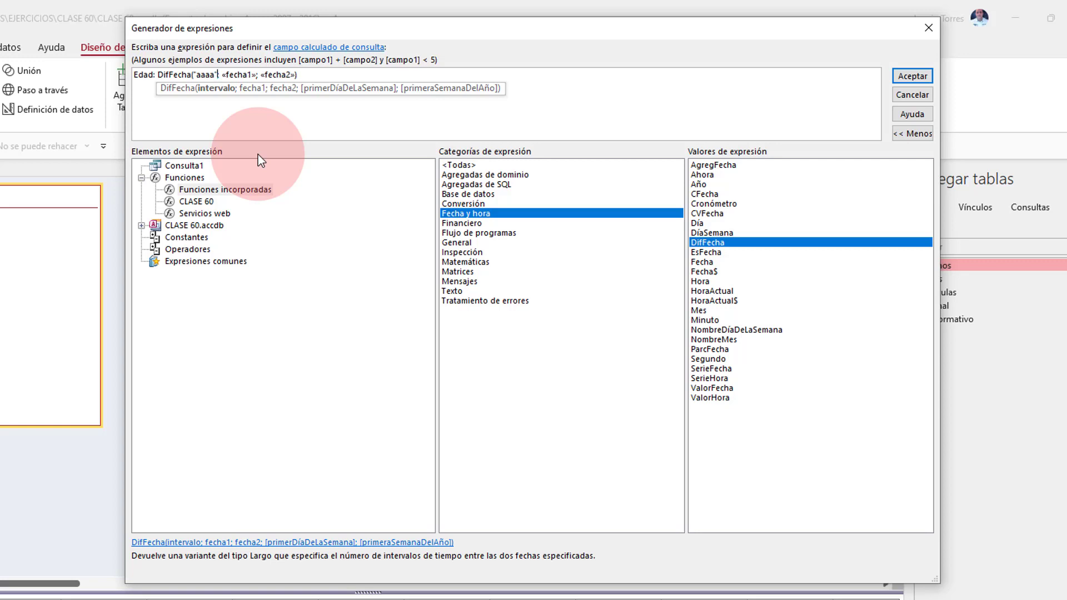
# Step: Fill «fecha1» with Alumnos' FECHA DE NACIMIENTO and delete both leftover «Expr» placeholders
pyautogui.click(241, 75)
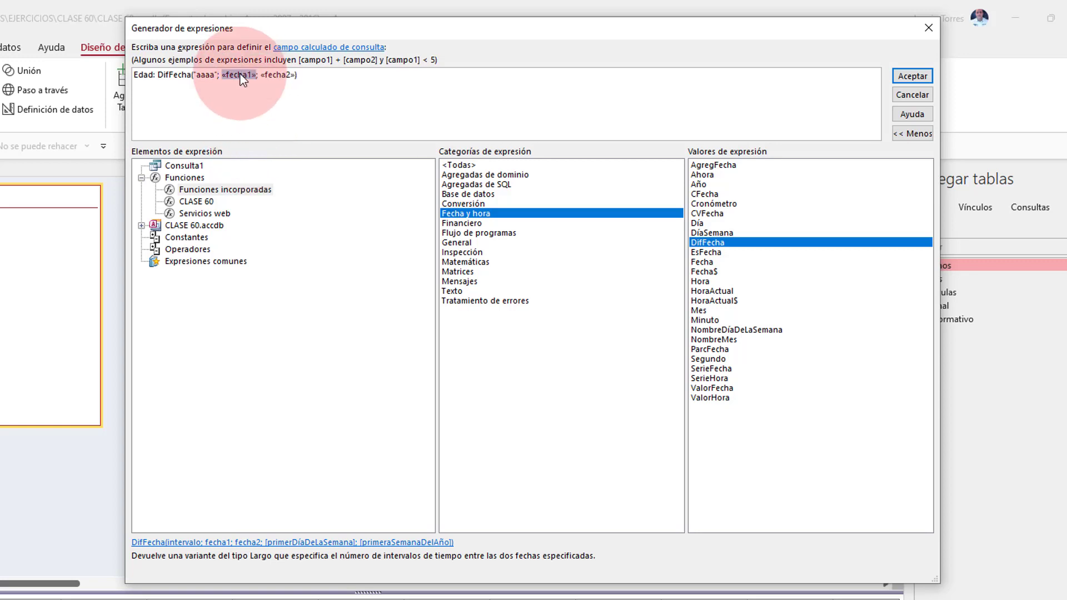
pyautogui.click(141, 177)
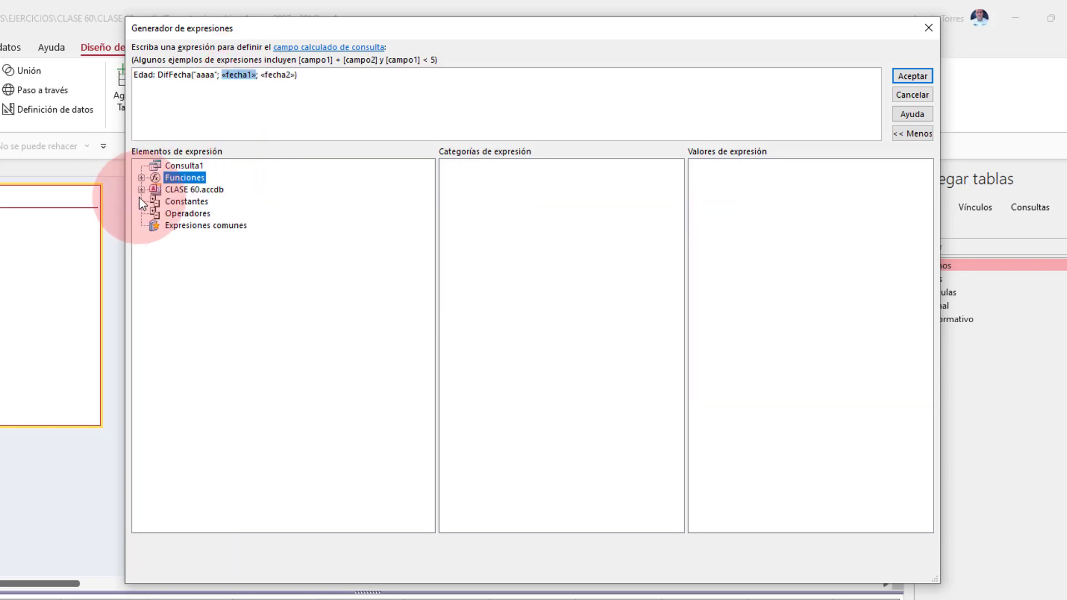
pyautogui.click(142, 189)
pyautogui.click(180, 204)
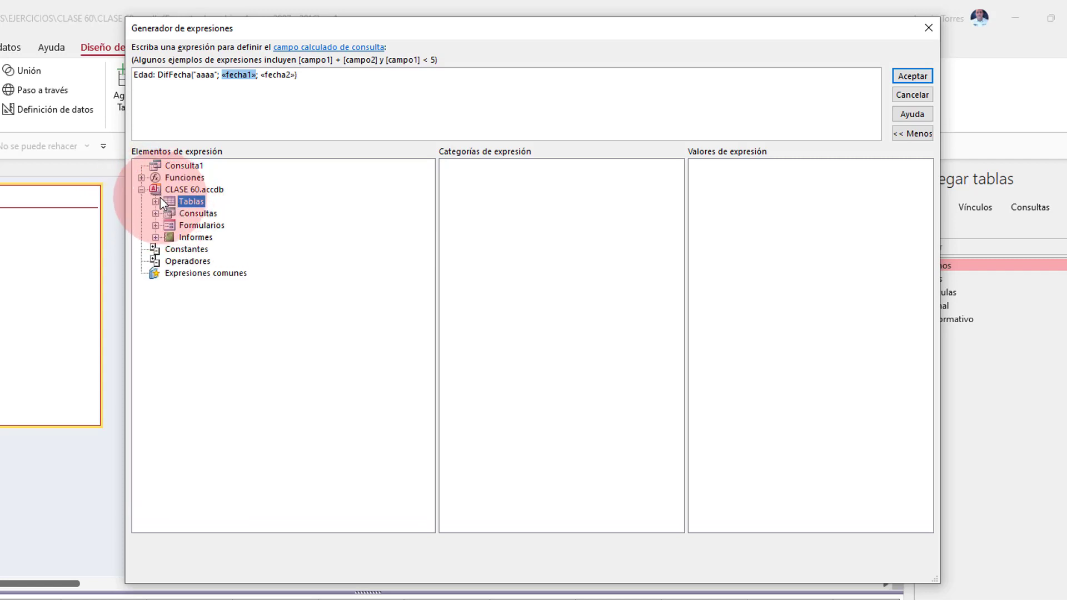
pyautogui.click(155, 201)
pyautogui.click(209, 213)
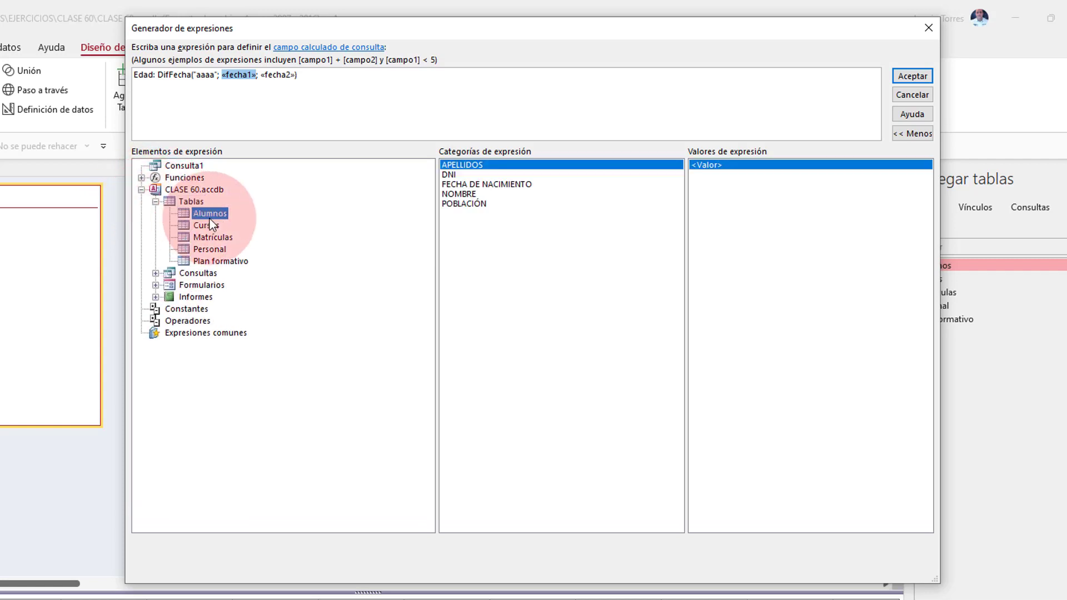
pyautogui.doubleClick(524, 185)
pyautogui.click(237, 78)
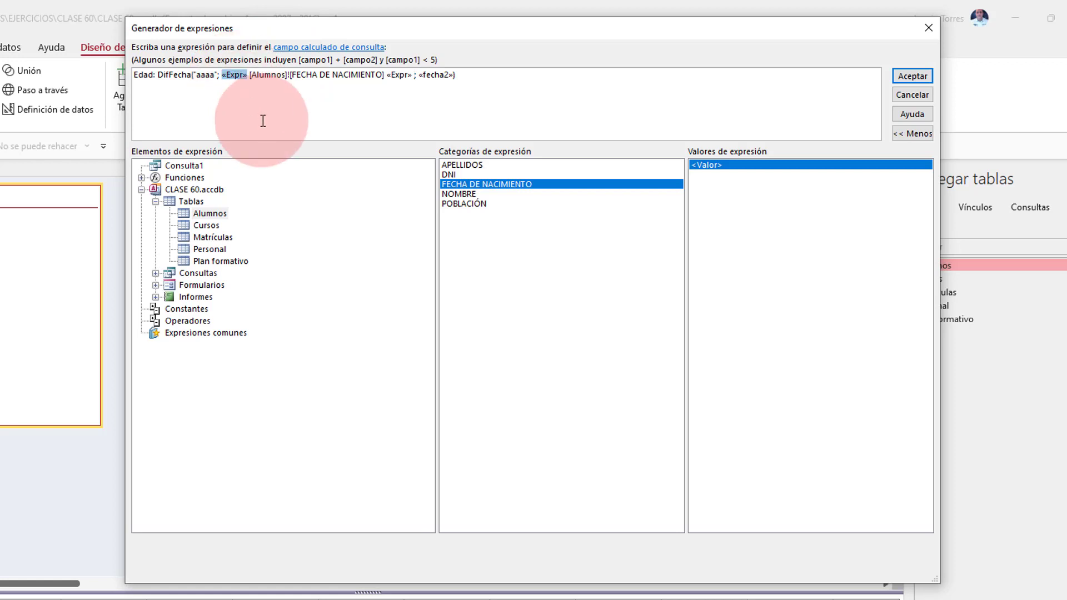
pyautogui.press('Delete')
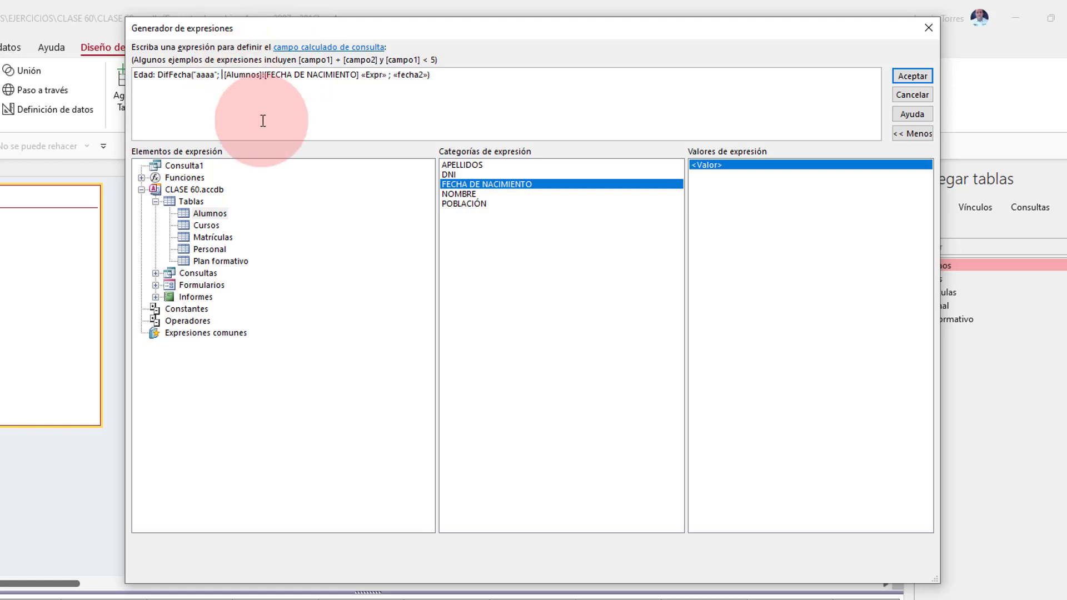
pyautogui.click(373, 75)
pyautogui.press('Delete')
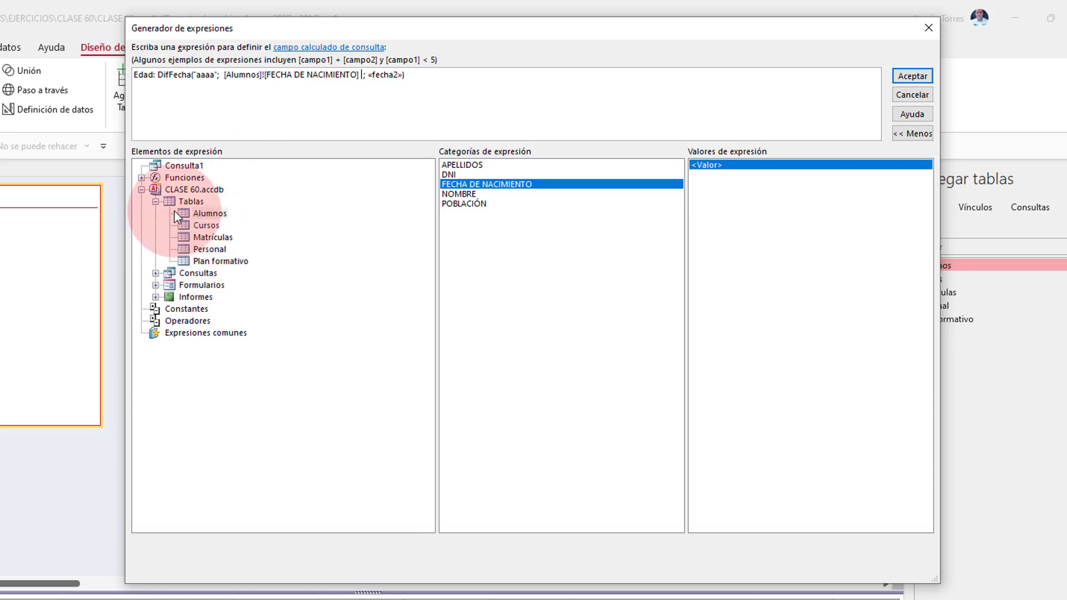
# Step: Set «fecha2» to Fecha(), remove «Expr», accept, and run Consulta1 showing ages 43, 58, 53
pyautogui.click(141, 189)
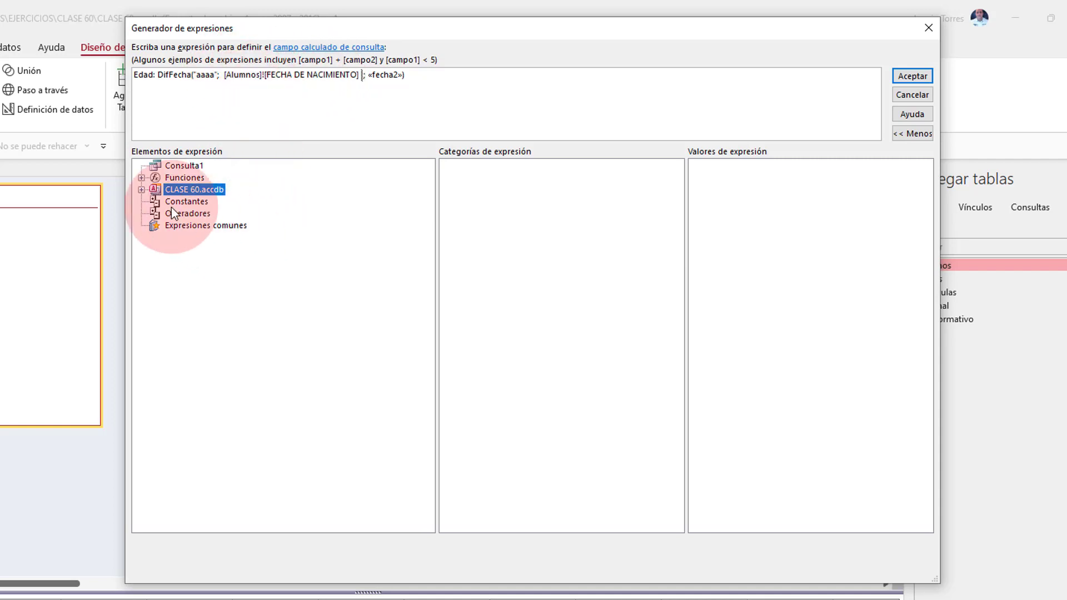
pyautogui.click(384, 75)
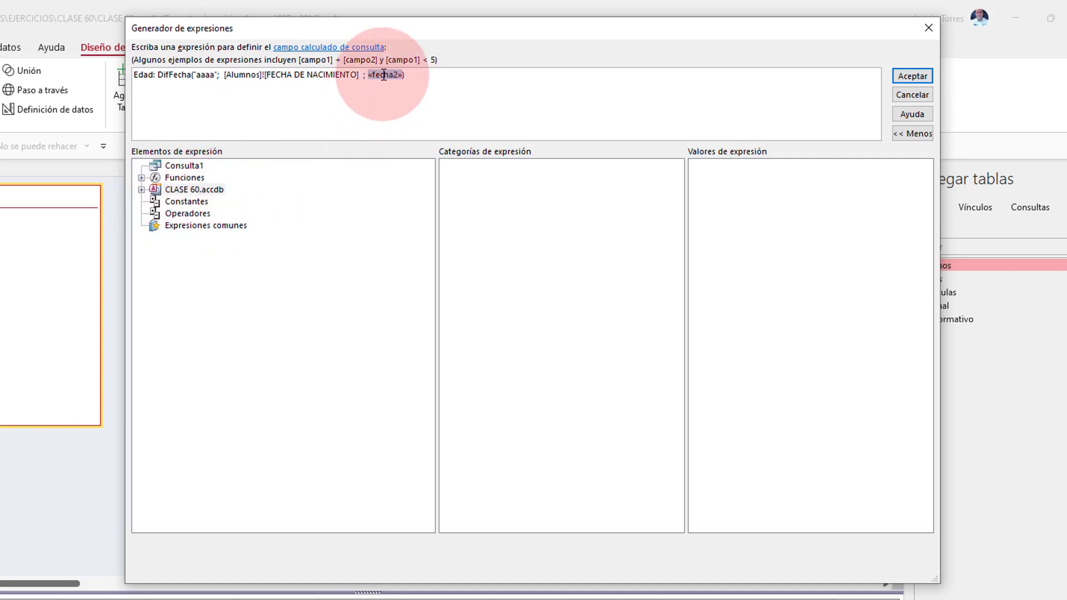
pyautogui.click(141, 178)
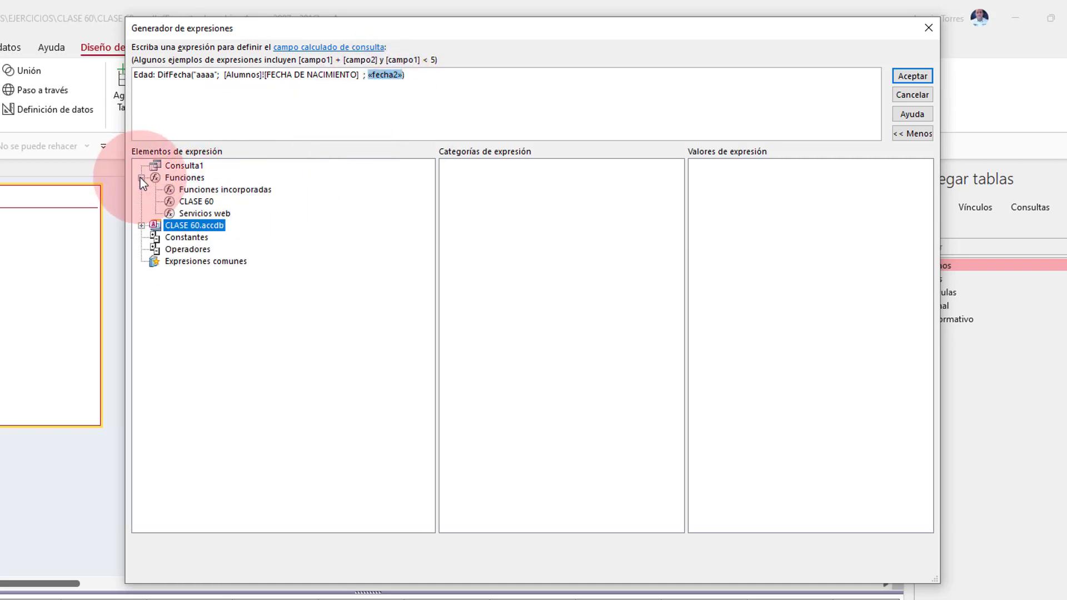
pyautogui.click(236, 189)
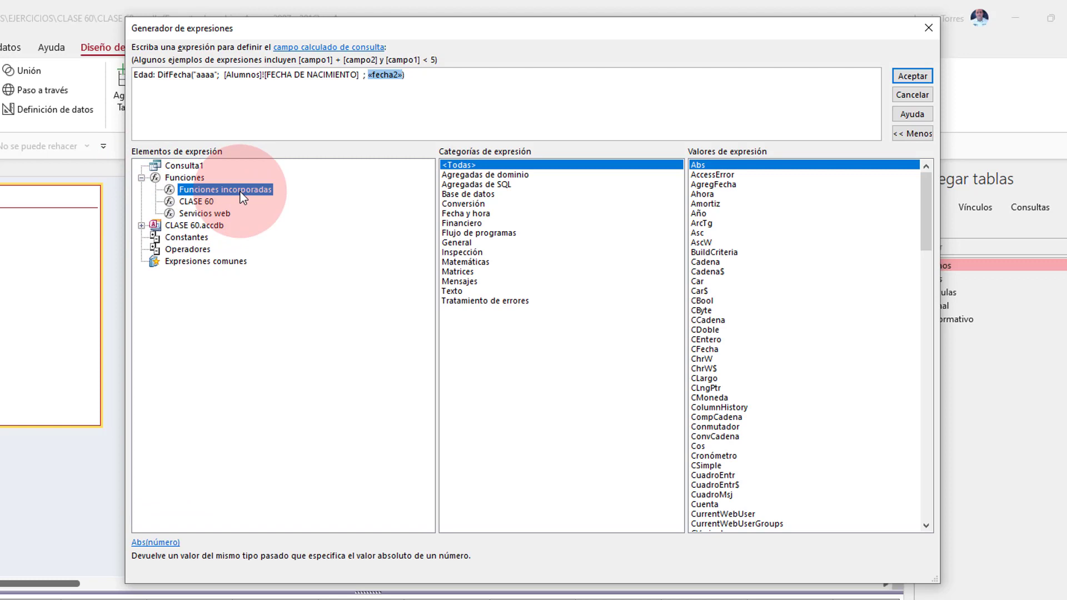
pyautogui.click(478, 223)
pyautogui.click(479, 214)
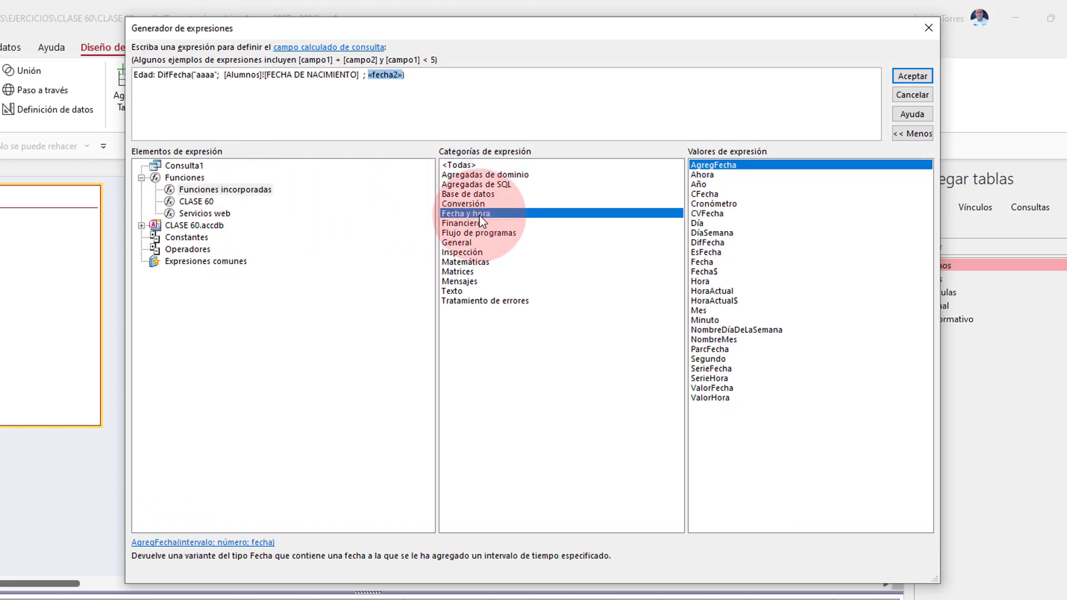
pyautogui.doubleClick(703, 261)
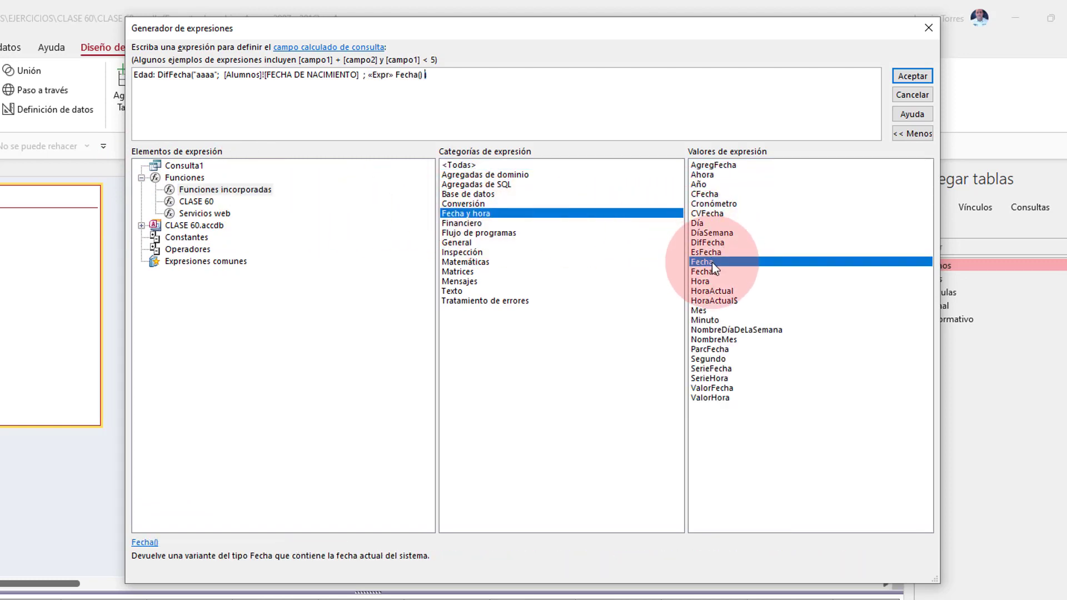
pyautogui.press('Delete')
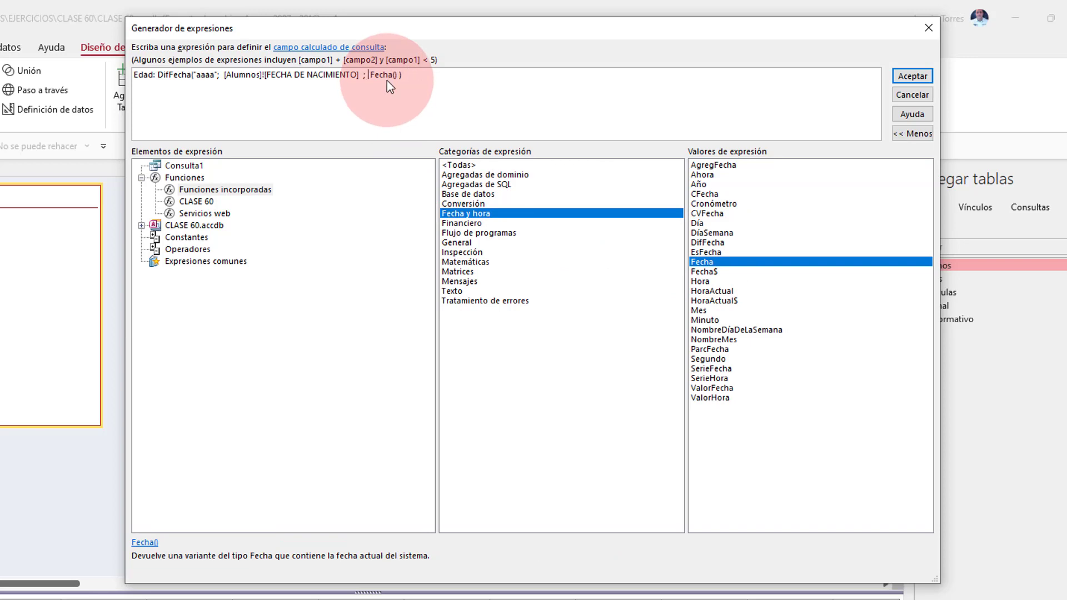
pyautogui.click(913, 77)
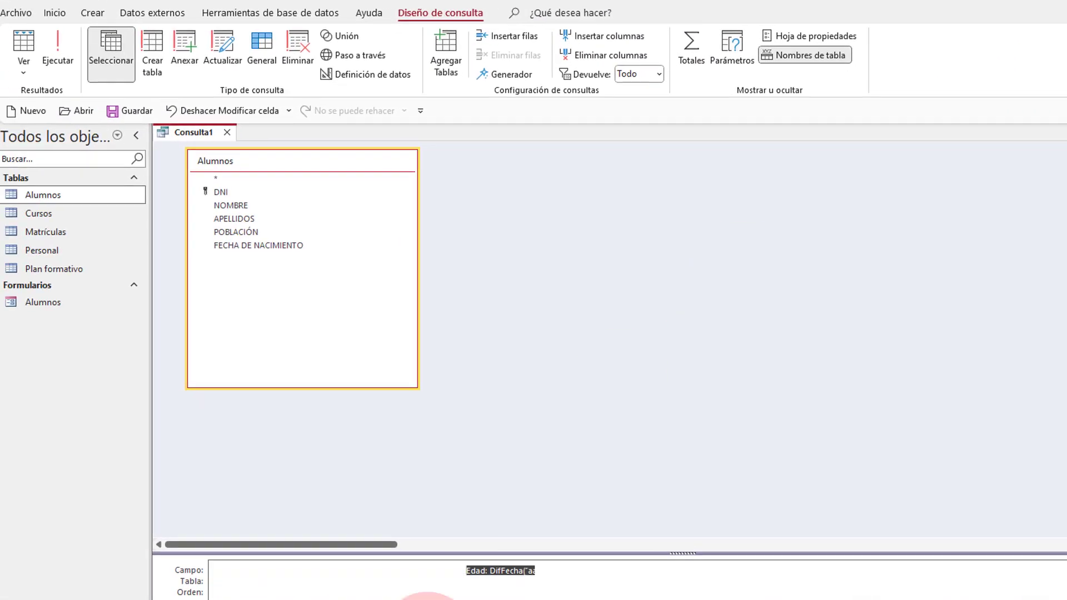
pyautogui.click(61, 42)
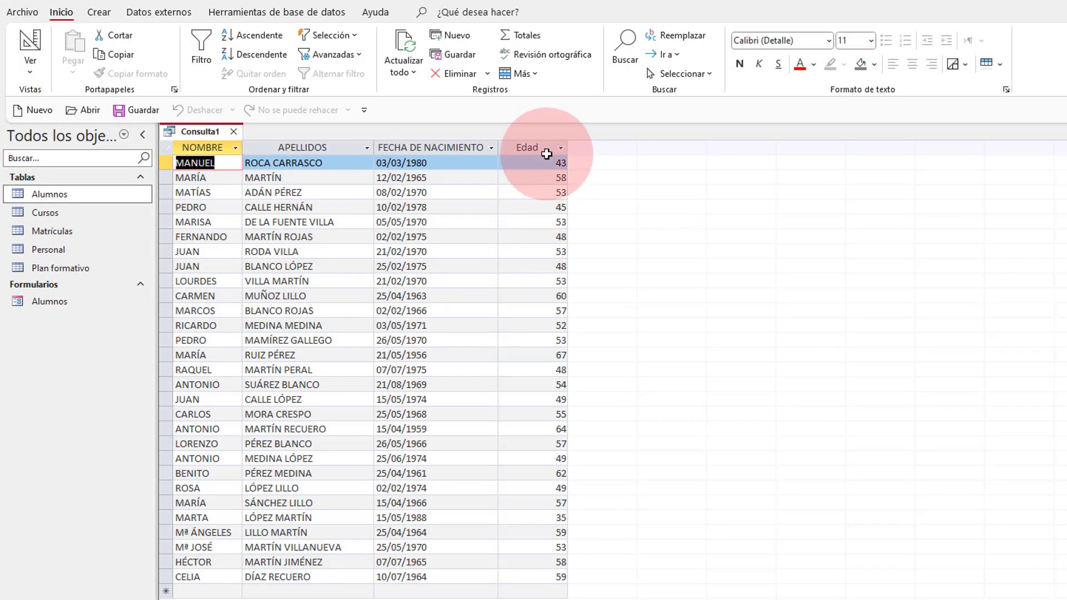